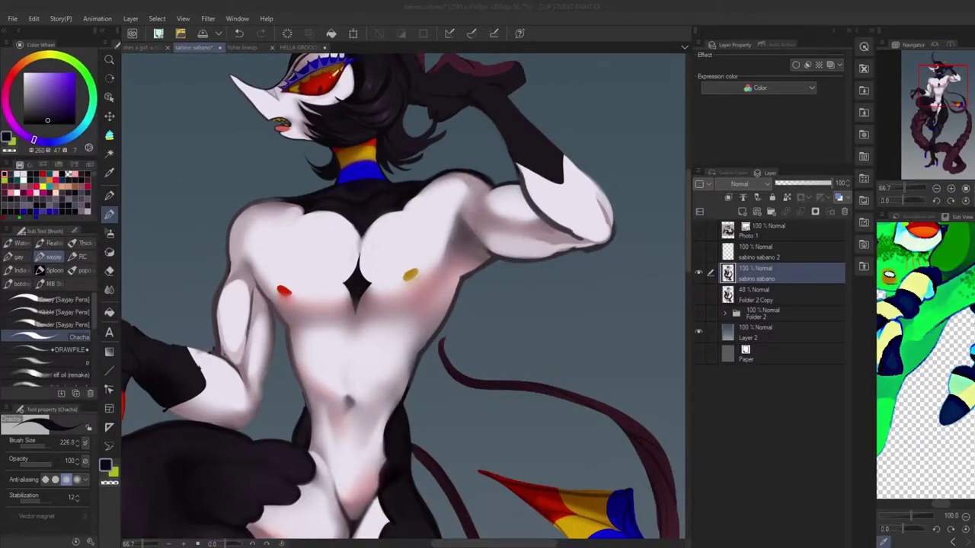
Save the sabino sabano illustration.
click(280, 188)
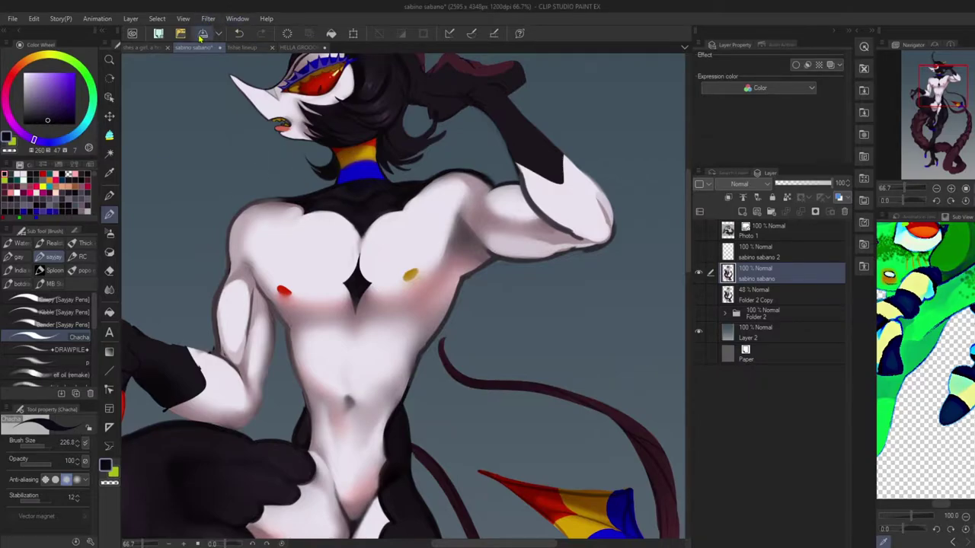
click(199, 34)
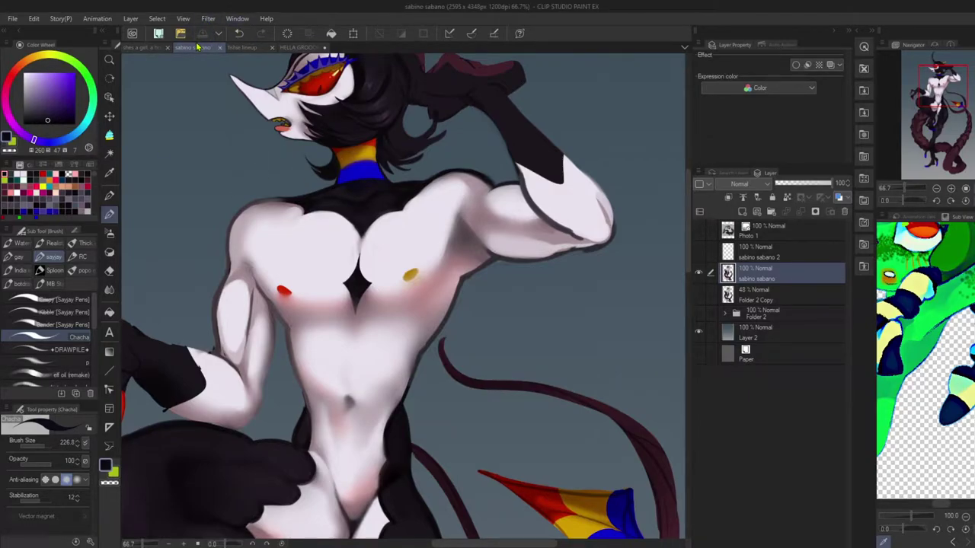
scroll(449, 282, down, 5)
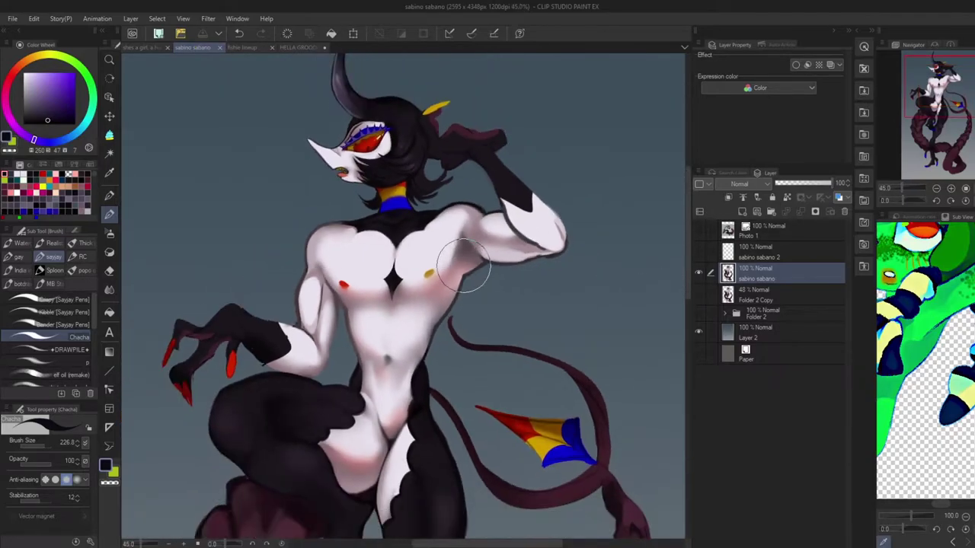
scroll(464, 266, up, 3)
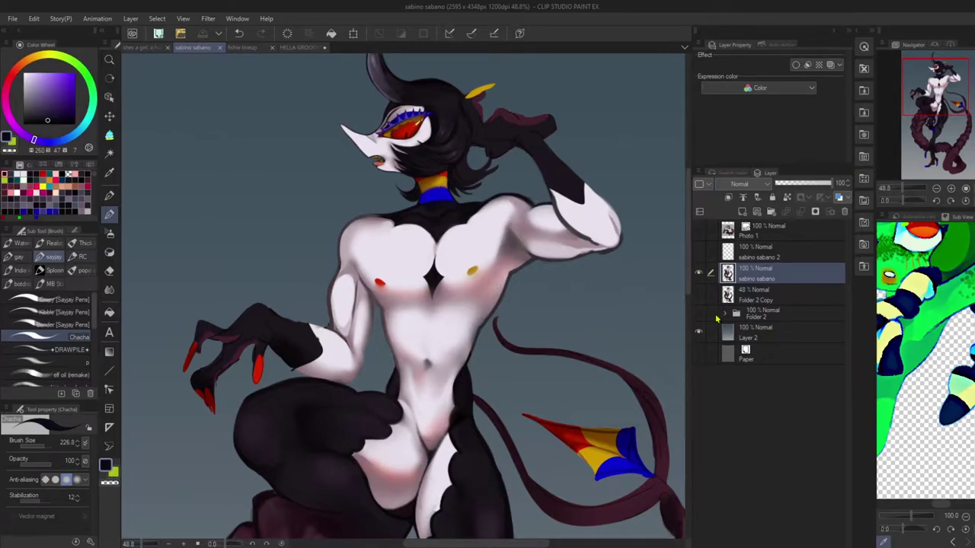
Duplicate the sabino sabano layer and apply a motion blur to the copy with strength 12.57, angle -49, both directions and Box mode.
key(ctrl+v)
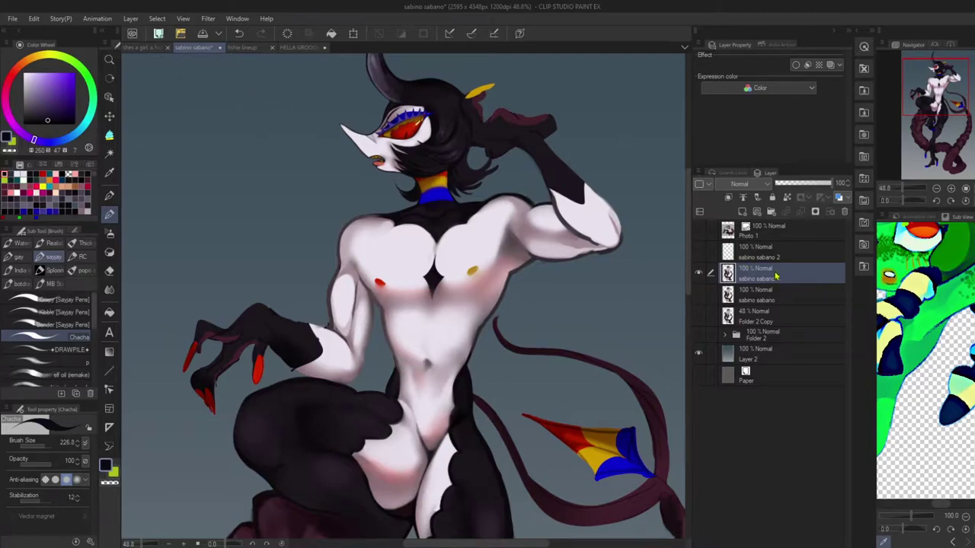
click(208, 19)
mouse_move(241, 34)
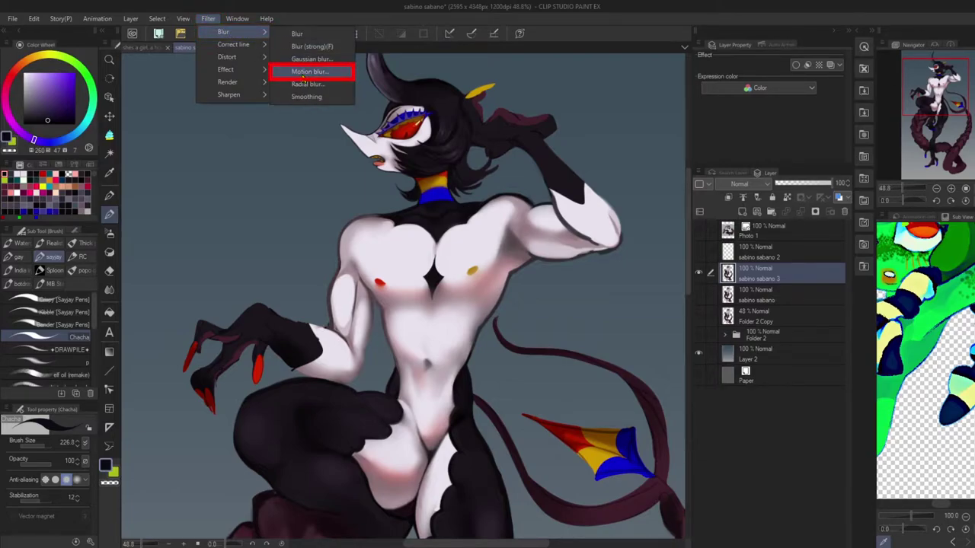
click(303, 72)
mouse_move(555, 150)
mouse_down()
mouse_move(585, 150)
mouse_move(572, 151)
mouse_up()
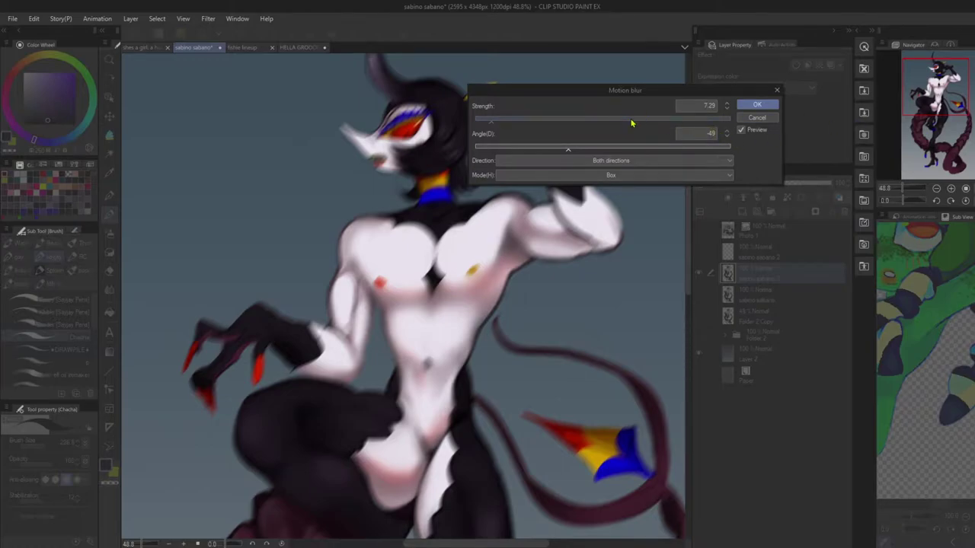
click(523, 120)
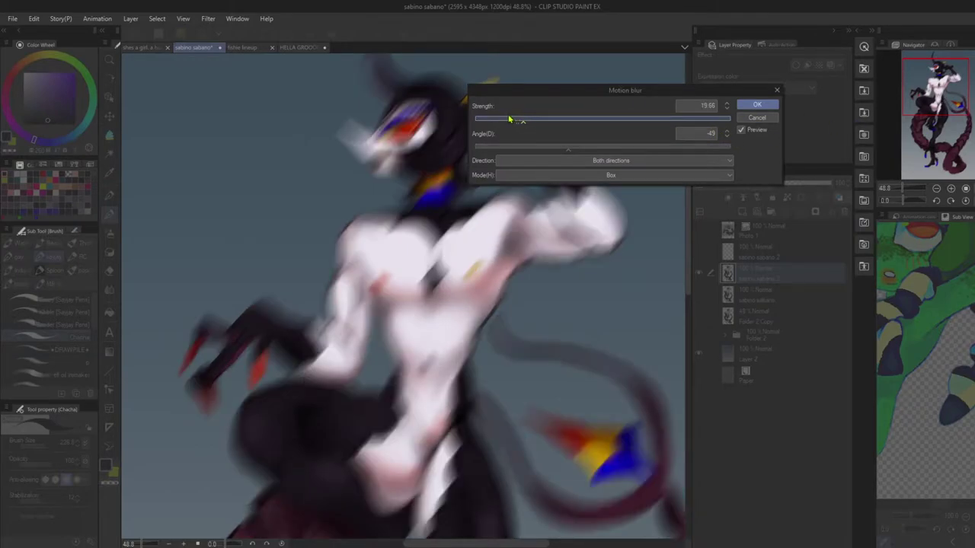
click(508, 121)
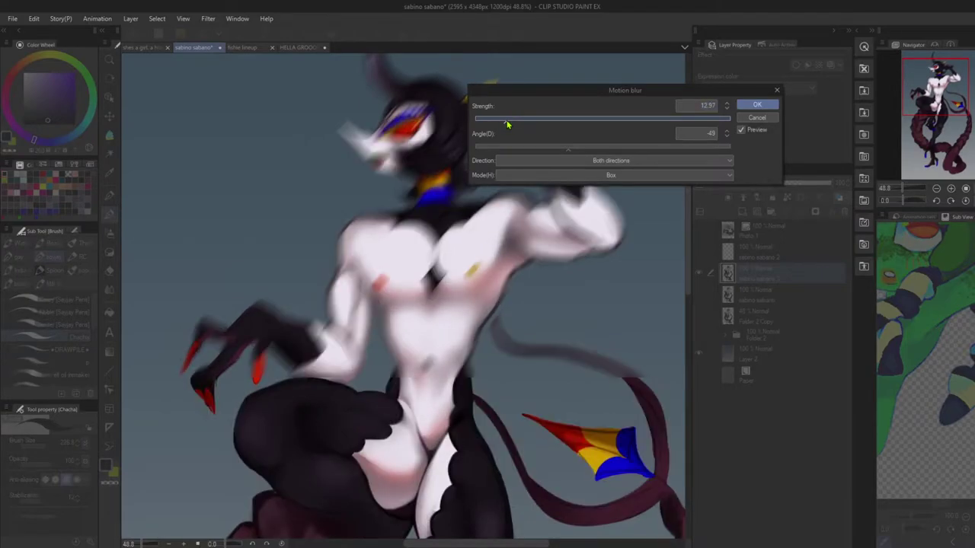
click(766, 105)
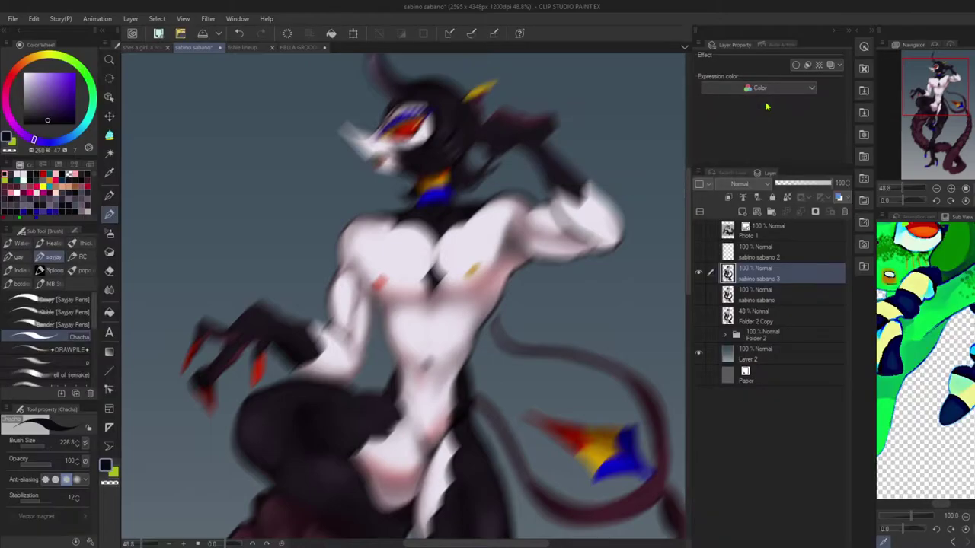
Show the sharp sabino sabano layer underneath and add a layer mask to the blurred sabino sabano 3 layer.
scroll(377, 272, down, 3)
scroll(377, 272, up, 4)
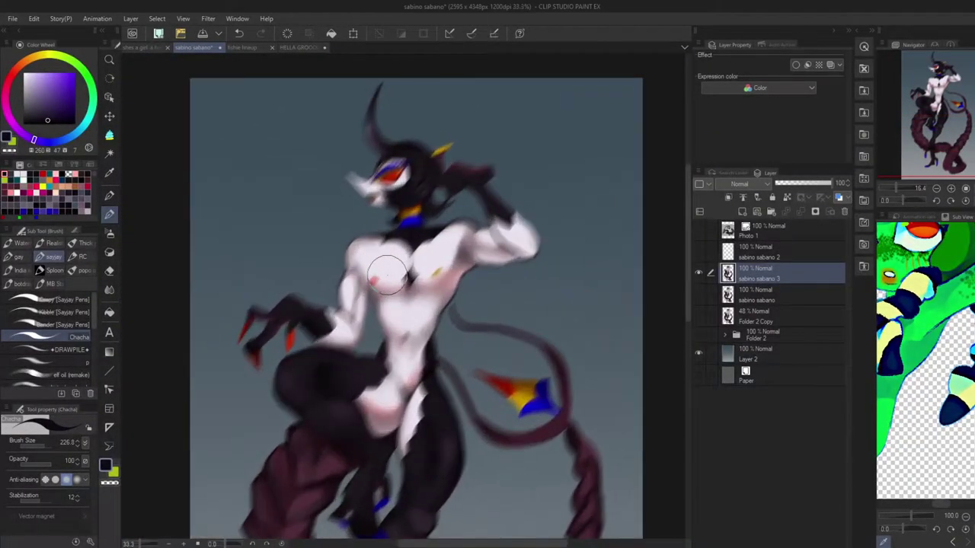
scroll(390, 274, down, 2)
scroll(389, 274, up, 3)
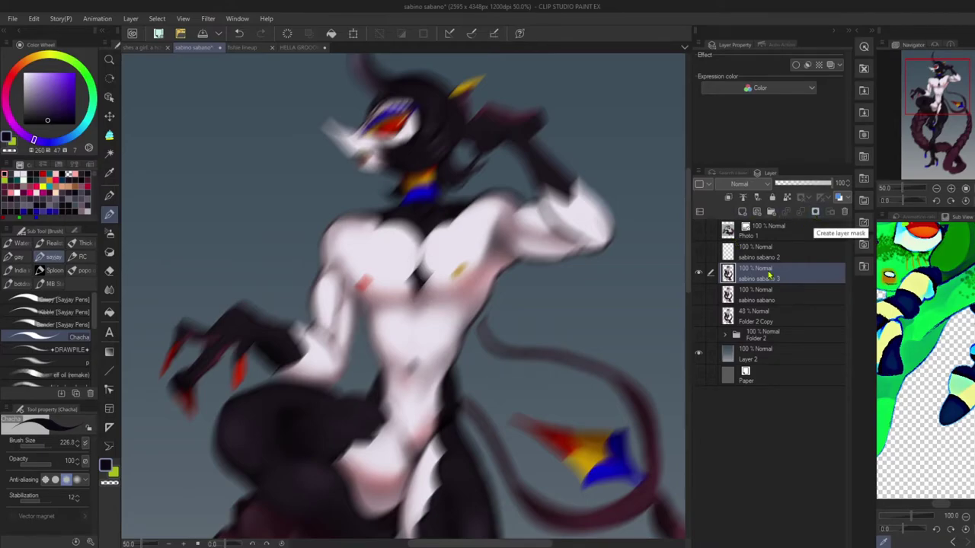
click(698, 295)
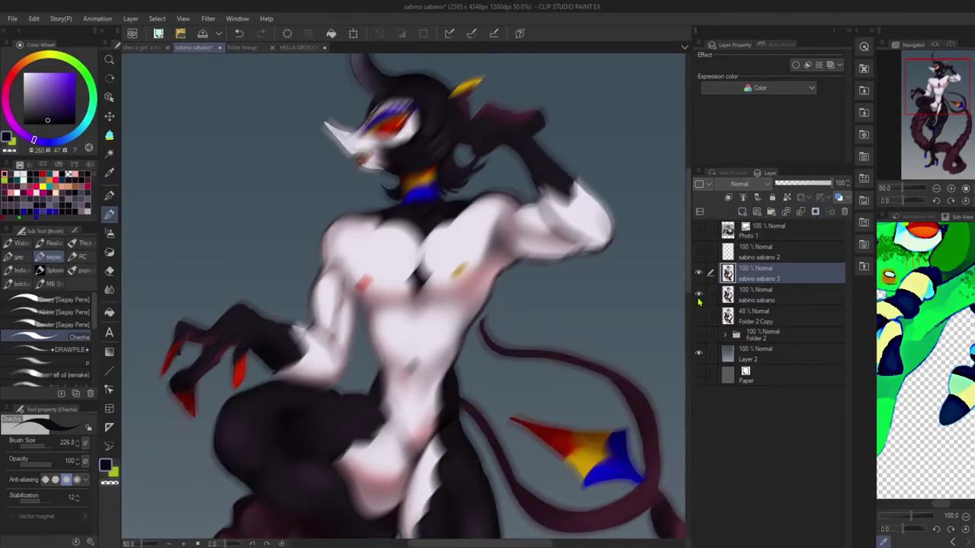
drag(730, 297, 764, 311)
click(747, 280)
click(815, 212)
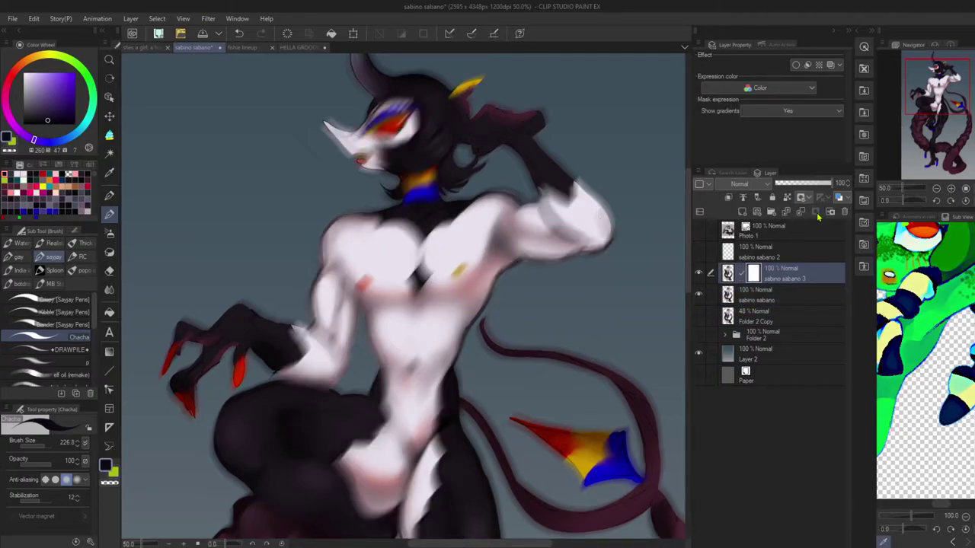
Mask out the blur over the head and upper body using the Soft airbrush at size 399.4 with the transparent colour.
click(110, 233)
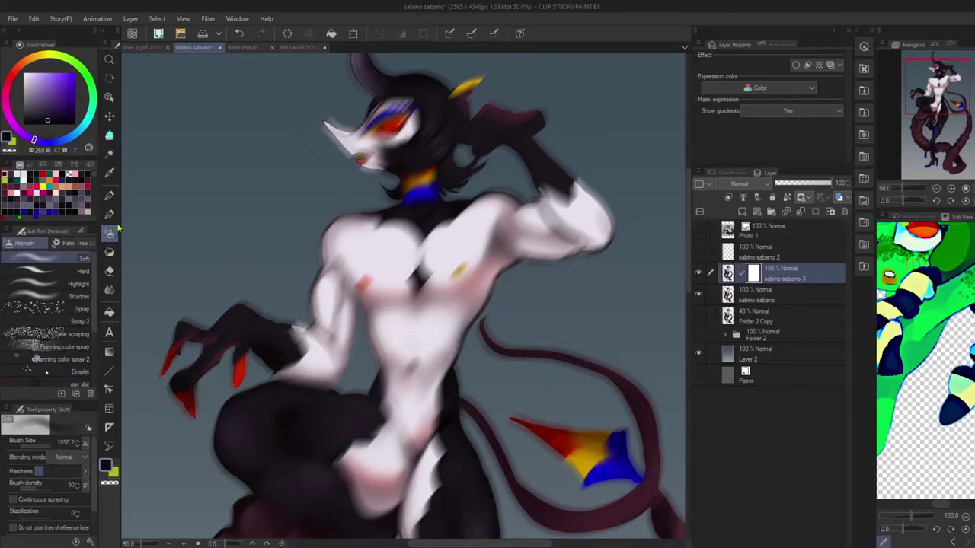
mouse_move(345, 251)
ctrl+alt+mouse_down()
mouse_move(302, 298)
mouse_move(395, 187)
ctrl+alt+mouse_up()
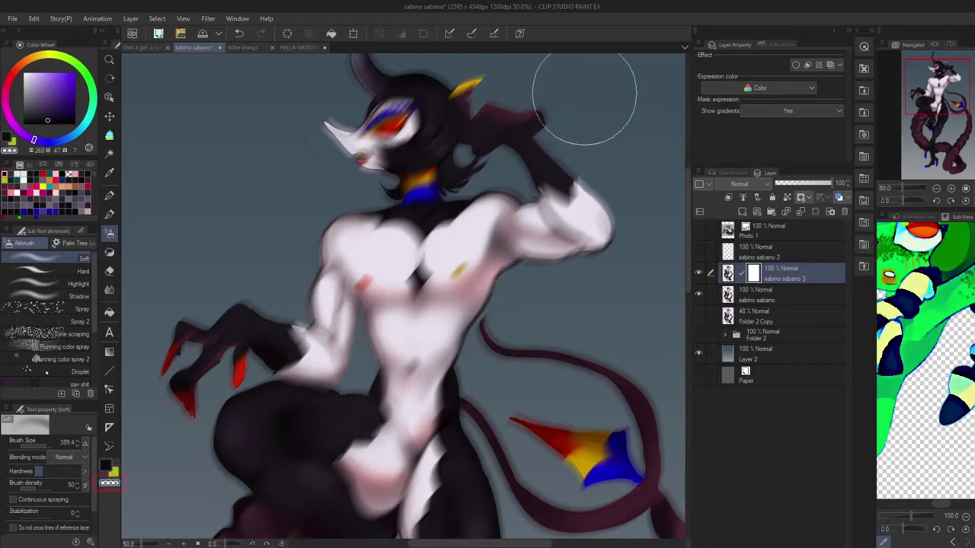
drag(948, 108, 951, 69)
mouse_move(274, 239)
mouse_down()
mouse_move(265, 177)
mouse_move(252, 193)
mouse_move(276, 320)
mouse_move(332, 329)
mouse_up()
Mask out the blur over the torso, legs and tail tip using the Soft airbrush at sizes 1302.2 and 405.3.
mouse_move(968, 77)
mouse_down()
mouse_move(950, 99)
mouse_move(962, 122)
mouse_up()
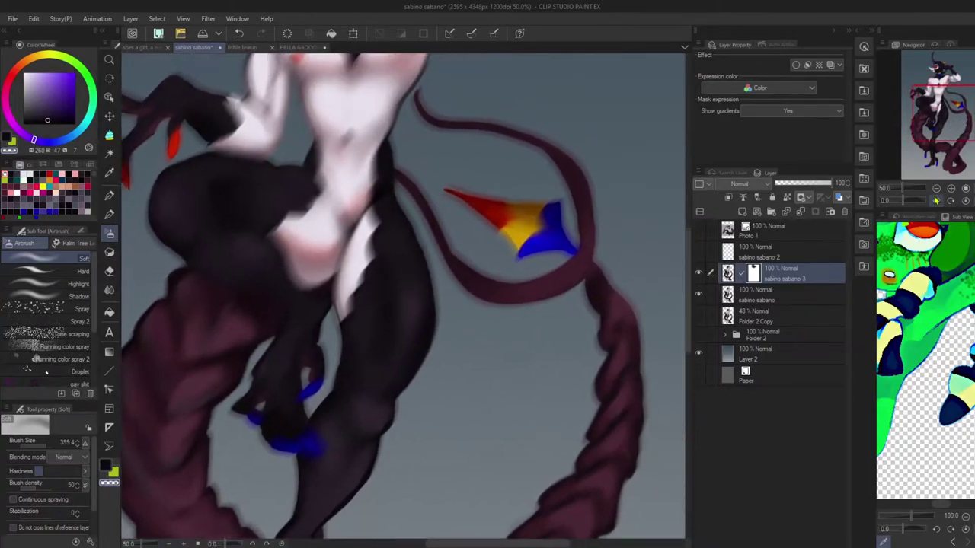
click(936, 188)
click(936, 188)
click(936, 188)
click(935, 188)
mouse_move(412, 249)
mouse_down()
mouse_move(420, 236)
mouse_move(411, 259)
mouse_move(381, 236)
mouse_move(380, 208)
mouse_move(440, 293)
mouse_move(413, 362)
mouse_up()
click(951, 189)
click(950, 189)
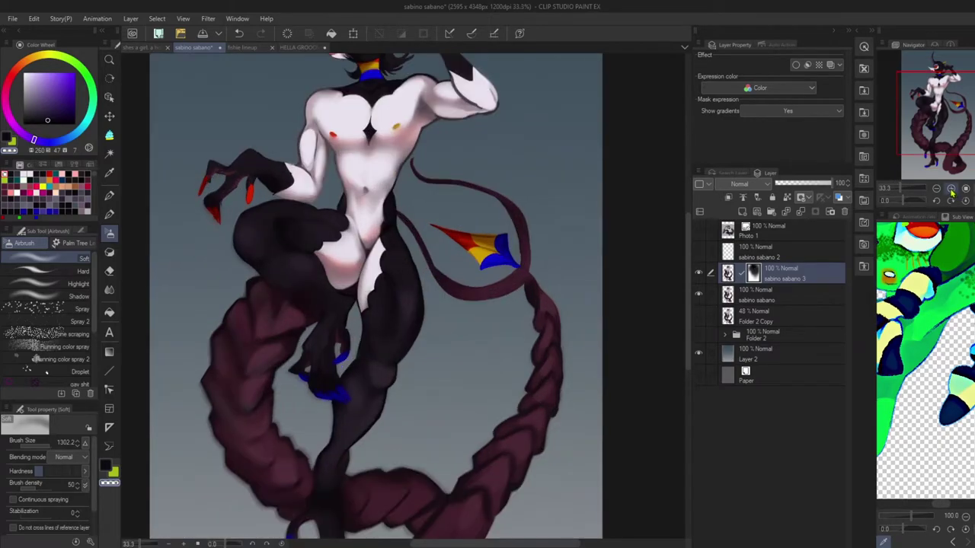
drag(933, 86, 932, 107)
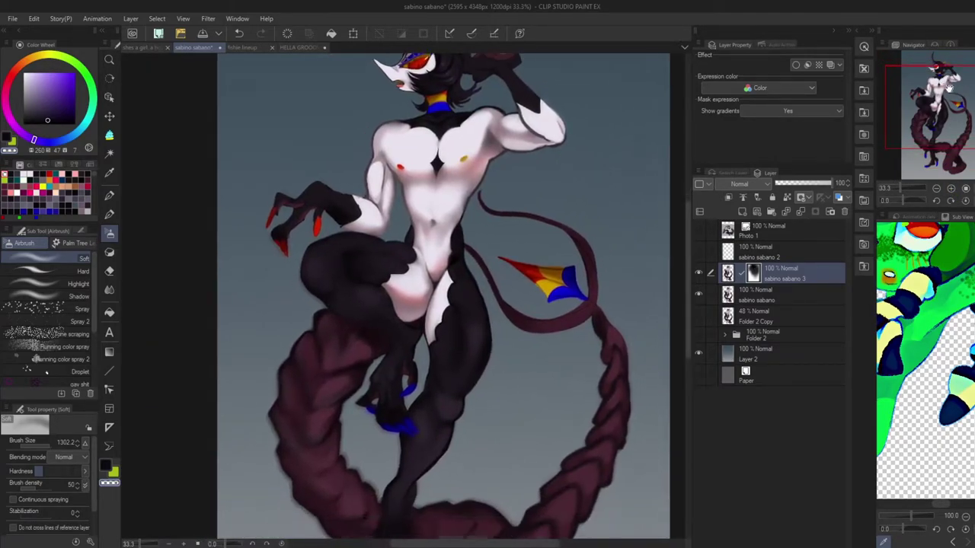
drag(364, 269, 322, 315)
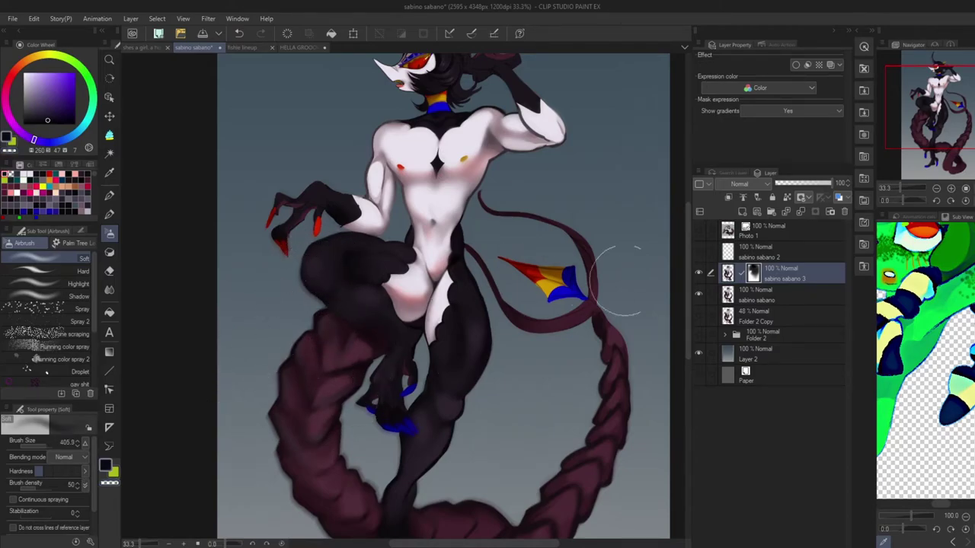
Add a layer mask to the sharp sabino sabano layer and try fading the lowered hand and raised thigh with the Soft airbrush.
click(756, 293)
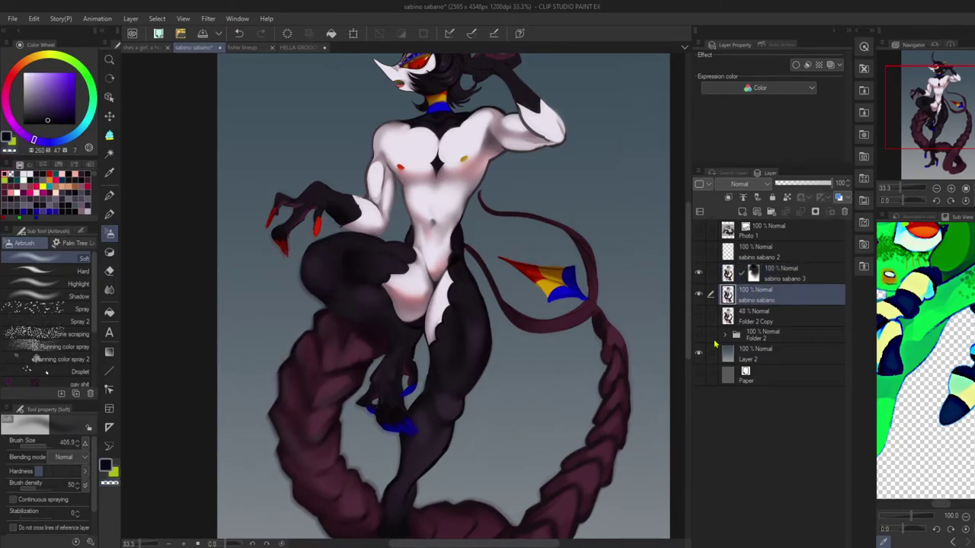
drag(941, 123, 944, 102)
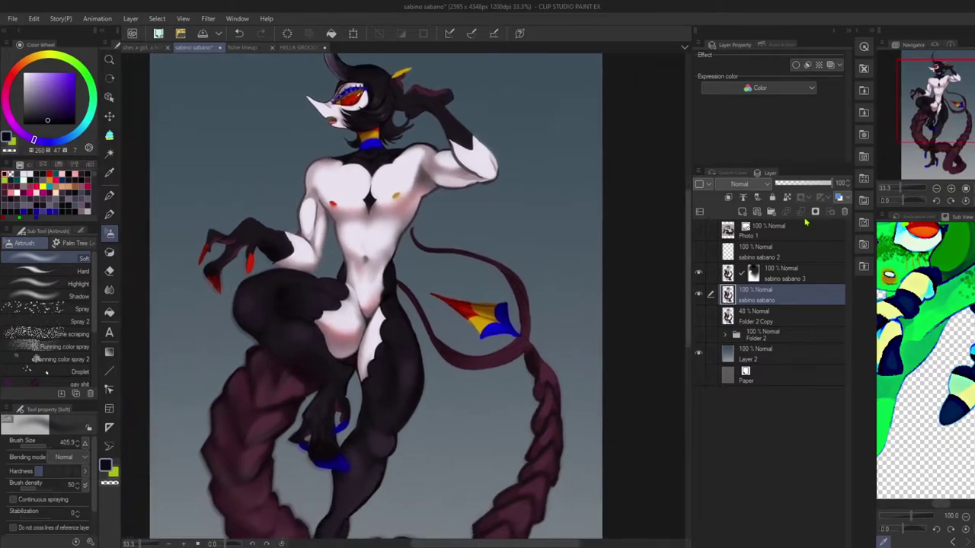
click(814, 212)
key(c)
mouse_move(243, 322)
mouse_down()
mouse_move(234, 333)
mouse_move(258, 318)
mouse_up()
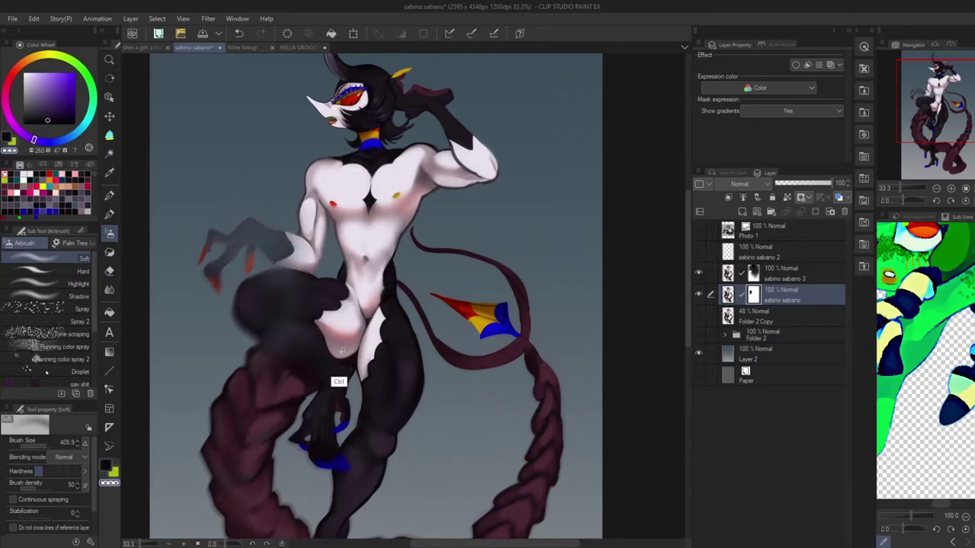
key(ctrl+z)
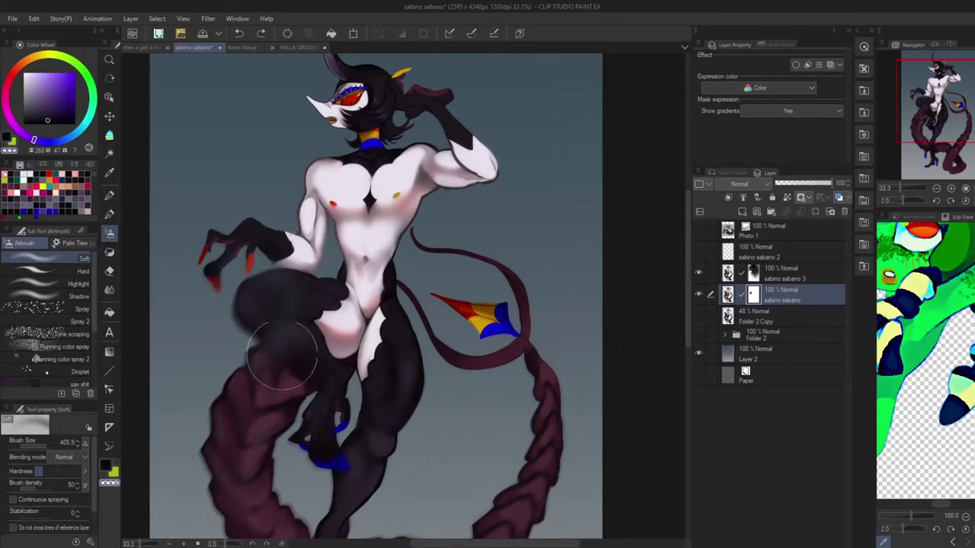
mouse_move(282, 308)
mouse_down()
mouse_move(271, 320)
mouse_move(286, 286)
mouse_move(251, 324)
mouse_move(286, 328)
mouse_move(300, 301)
mouse_up()
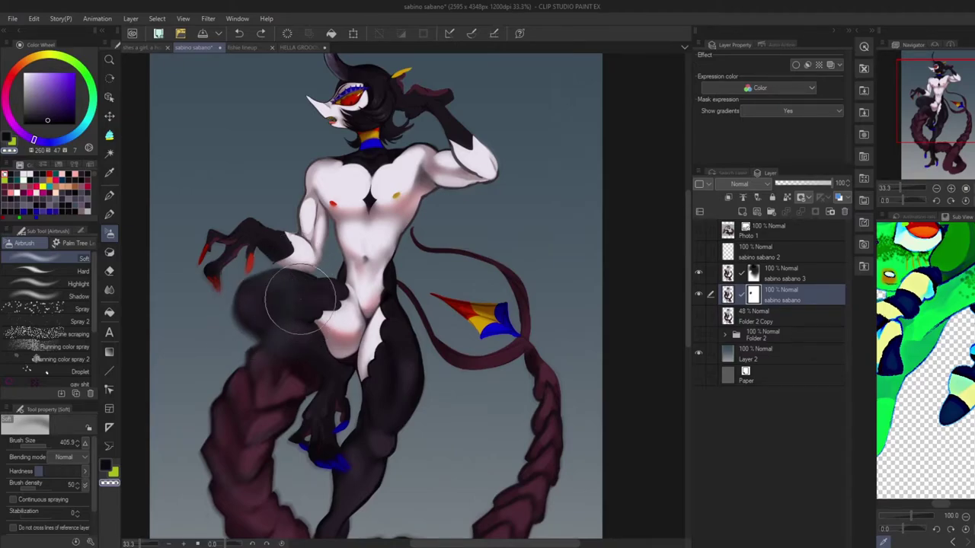
mouse_move(301, 301)
mouse_down()
mouse_move(270, 299)
mouse_move(273, 289)
mouse_move(243, 332)
mouse_move(230, 307)
mouse_move(245, 312)
mouse_move(295, 245)
mouse_move(298, 283)
mouse_move(228, 336)
mouse_move(196, 401)
mouse_move(256, 217)
mouse_up()
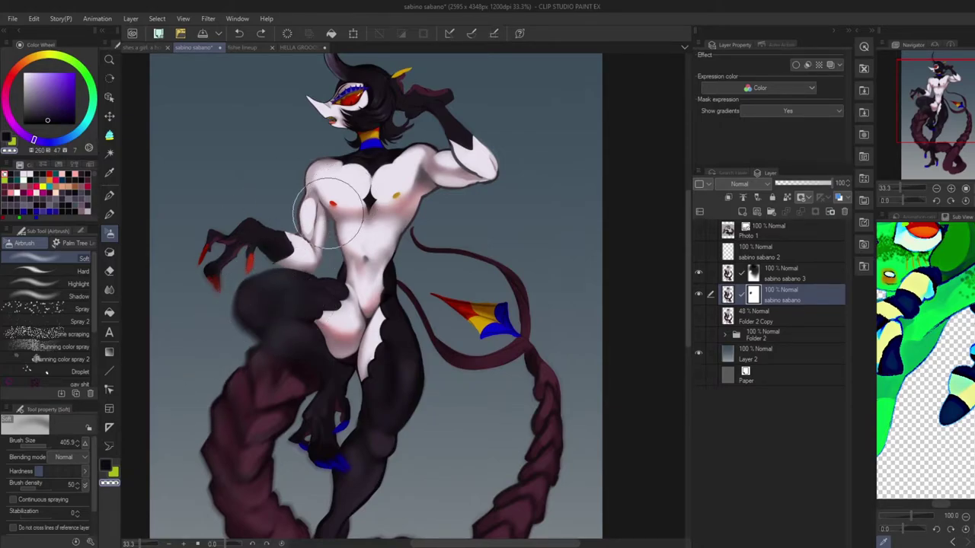
Delete the sabino sabano layer's mask without applying it, and delete the blurred sabino sabano 3 layer.
click(844, 213)
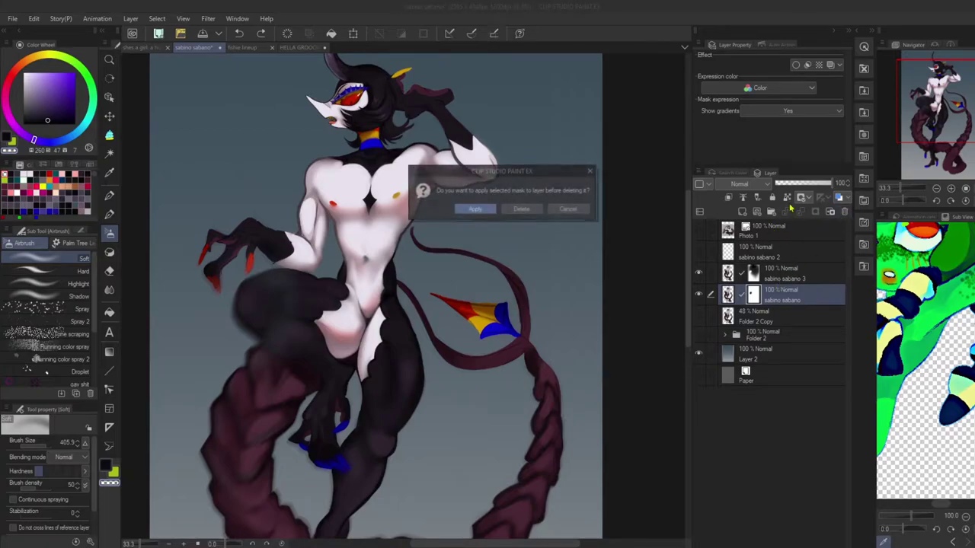
click(523, 210)
click(755, 276)
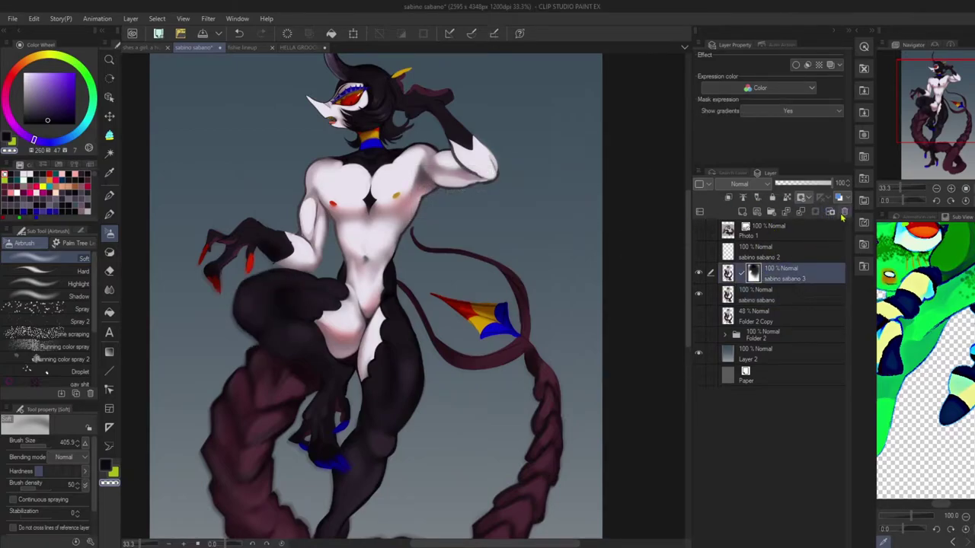
click(844, 212)
click(532, 211)
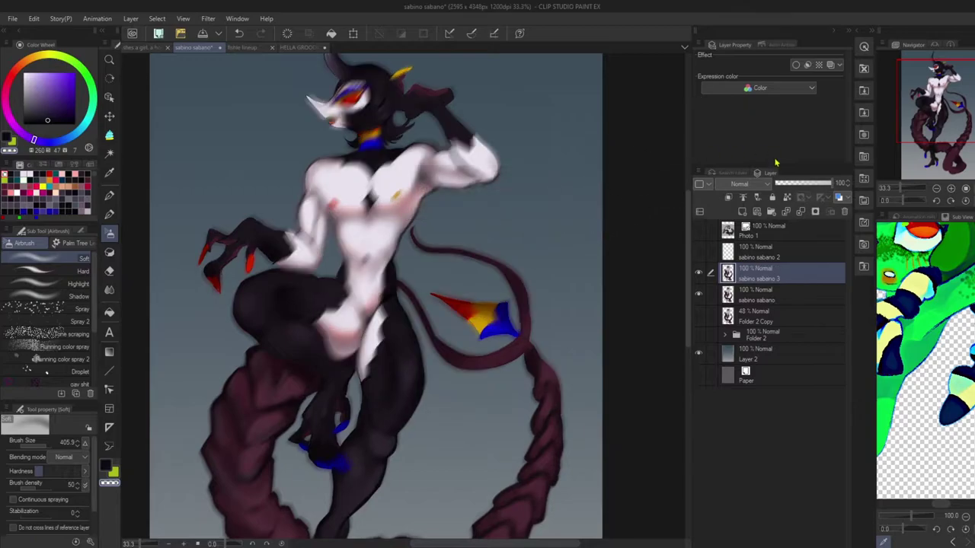
key(ctrl+z)
click(843, 213)
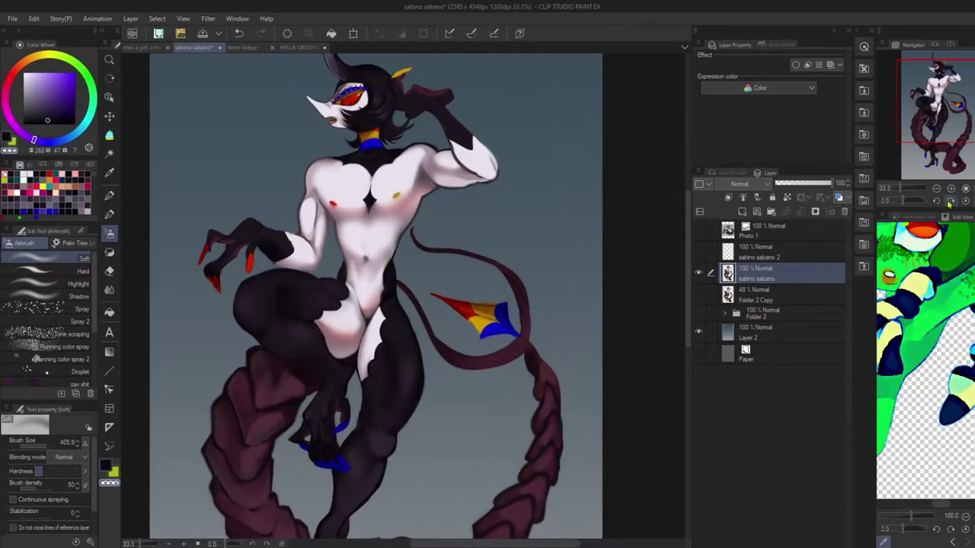
Switch to the Finger tip blending tool and try smudging the lowered clawed hand at brush size 708.4.
click(109, 290)
click(88, 284)
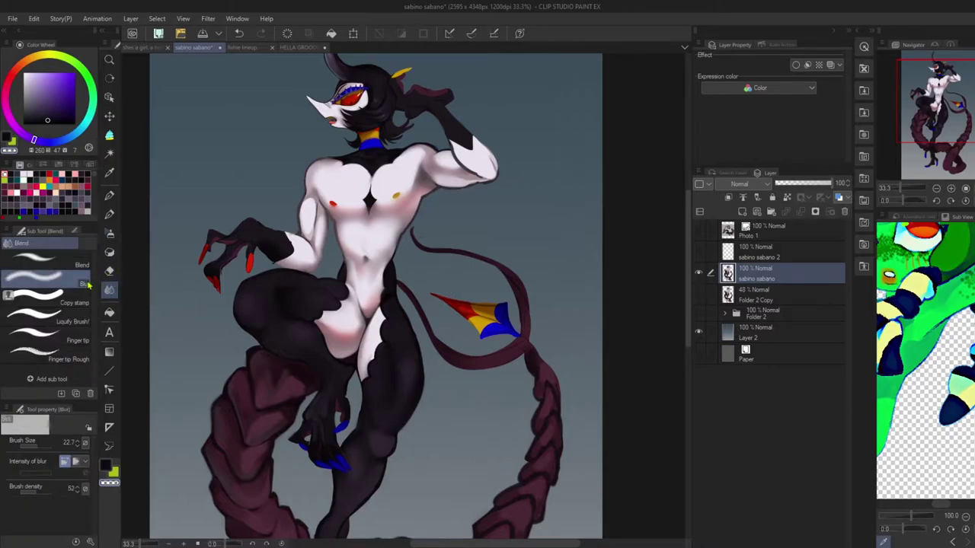
click(76, 341)
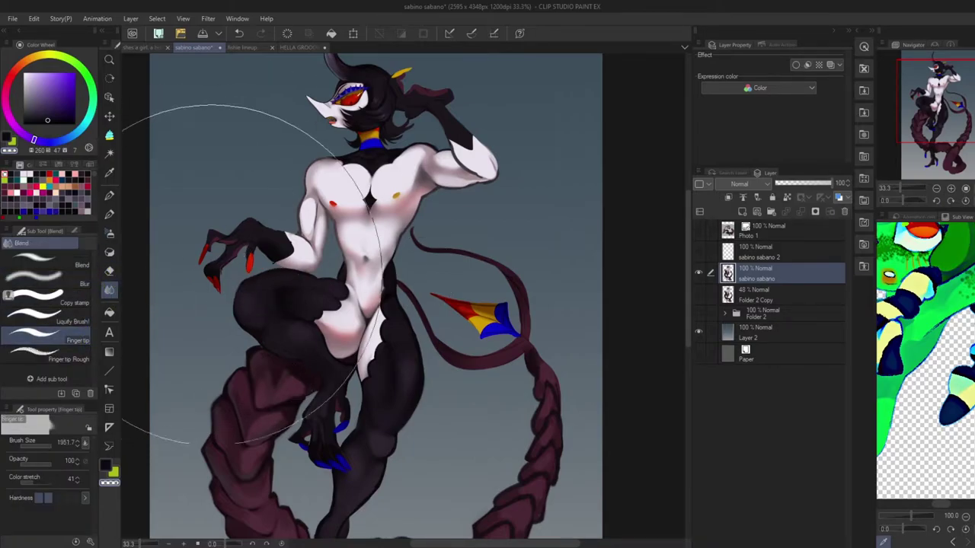
mouse_move(285, 227)
mouse_down()
mouse_move(216, 324)
mouse_move(218, 313)
mouse_up()
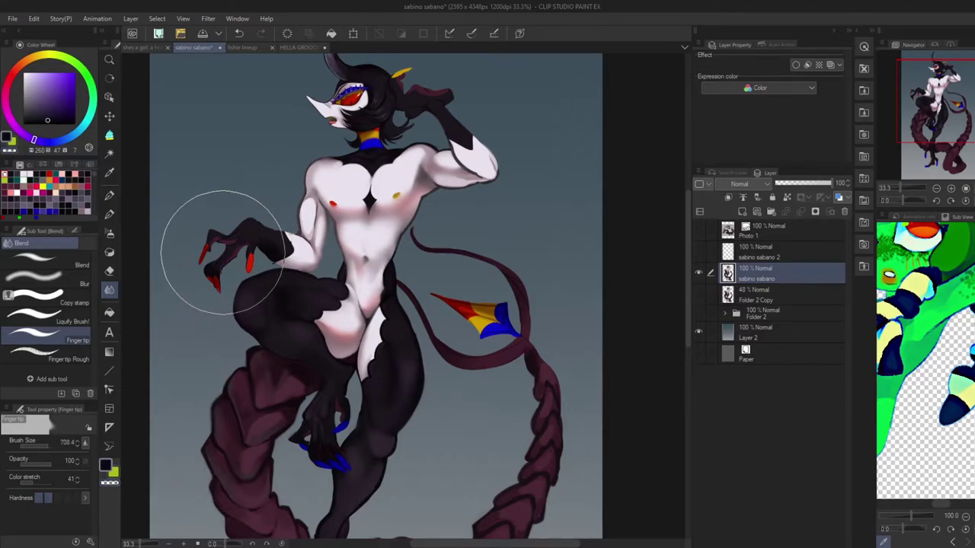
key(ctrl+z)
drag(212, 258, 215, 249)
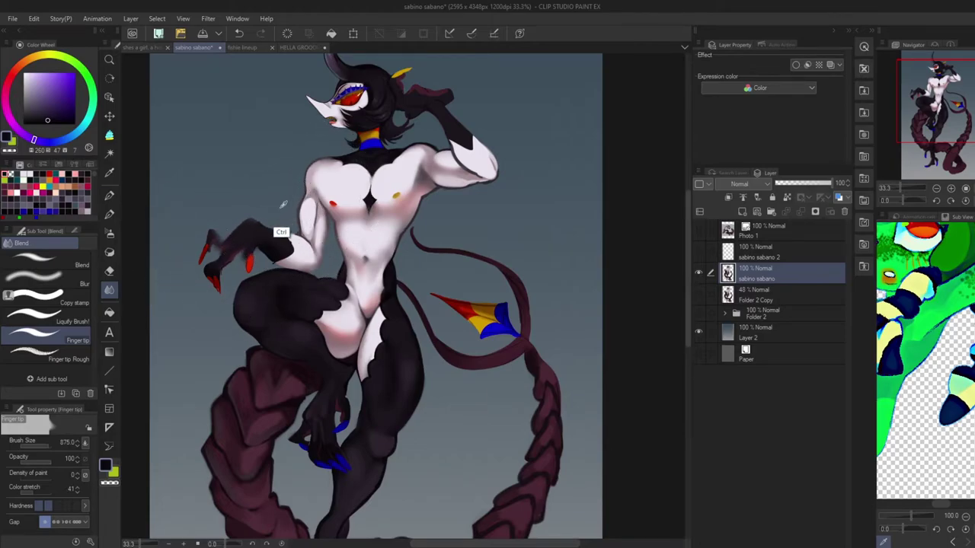
Try stronger Finger tip smudges across the lowered hand, raising the brush size from 875 to 1748.4.
drag(188, 294, 312, 198)
mouse_move(242, 224)
mouse_down()
mouse_move(264, 242)
mouse_move(268, 217)
mouse_up()
key(ctrl+z)
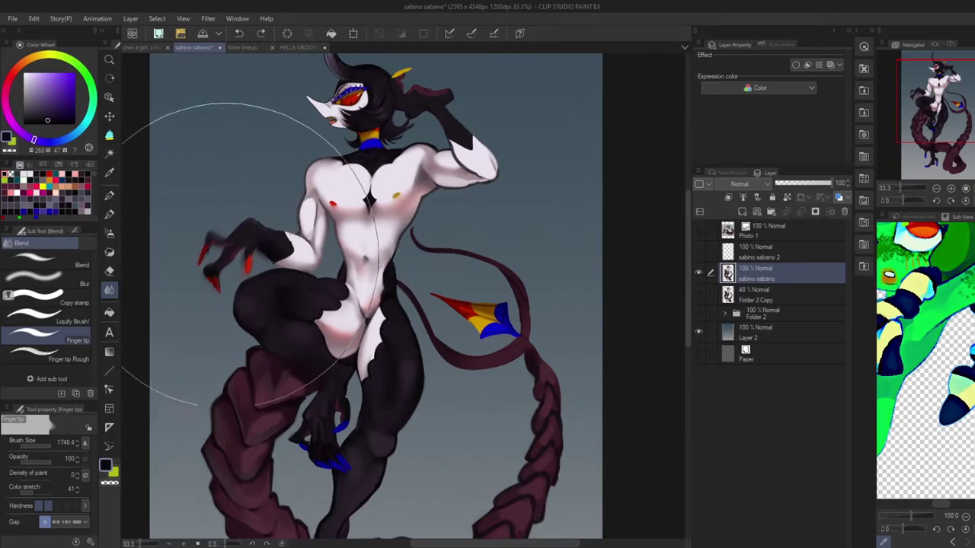
key(ctrl+z)
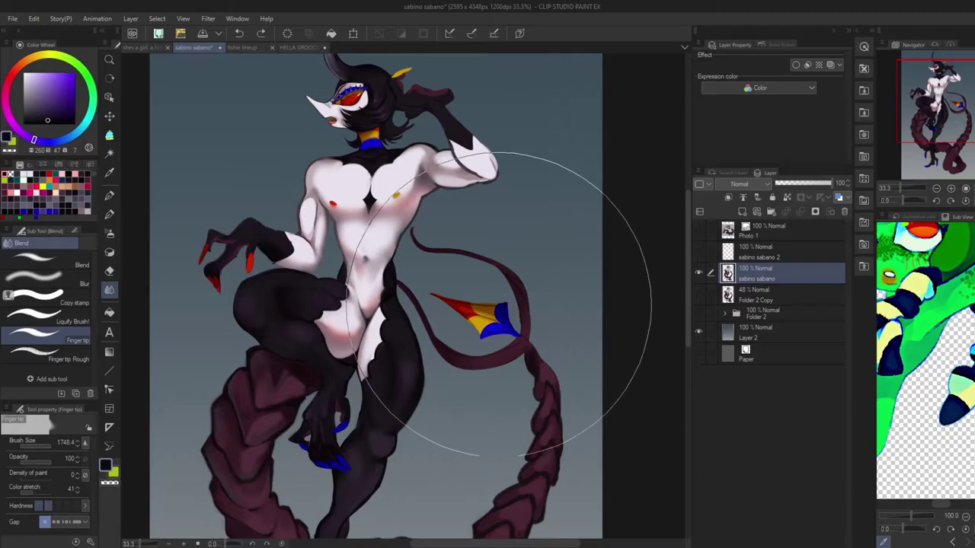
Try smudging the coloured tail tip with the Finger tip tool at brush size 1748.4.
drag(465, 308, 474, 317)
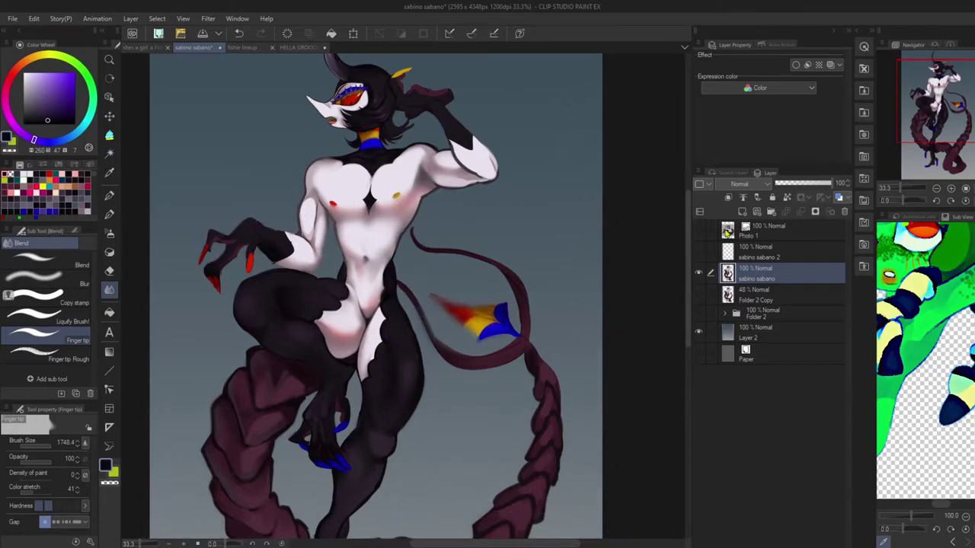
click(951, 188)
click(951, 189)
key(ctrl+z)
Smudge the tongue and drool at the character's mouth with the Finger tip tool, reducing the brush size to 154.
drag(943, 101, 935, 78)
key(p)
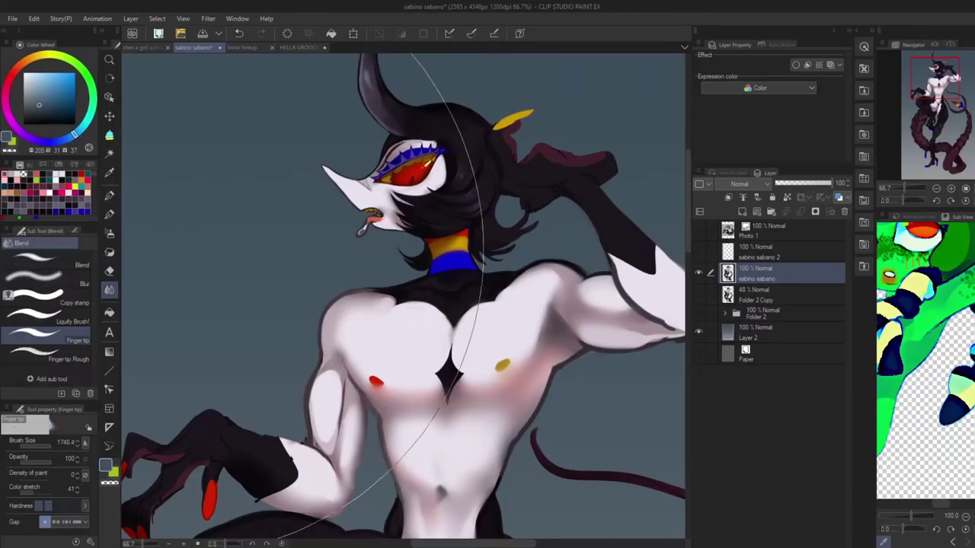
click(951, 189)
mouse_move(365, 195)
mouse_down()
mouse_move(347, 240)
mouse_move(155, 418)
mouse_up()
drag(376, 187, 338, 236)
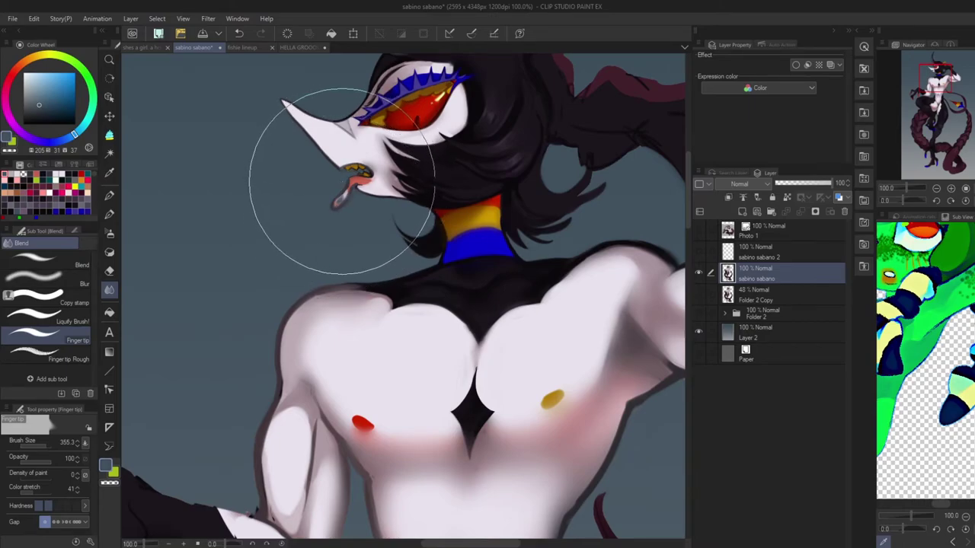
key(ctrl+z)
drag(361, 182, 316, 215)
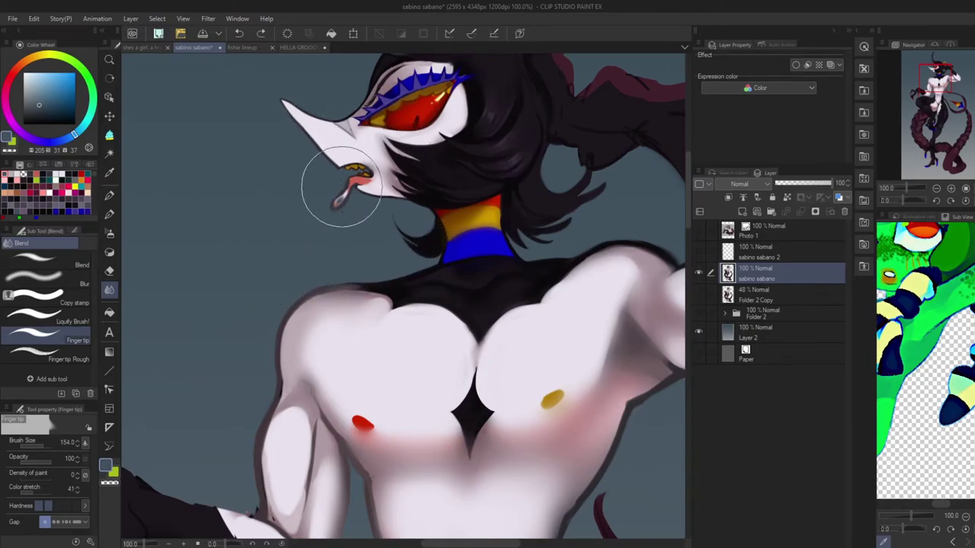
drag(340, 197, 330, 202)
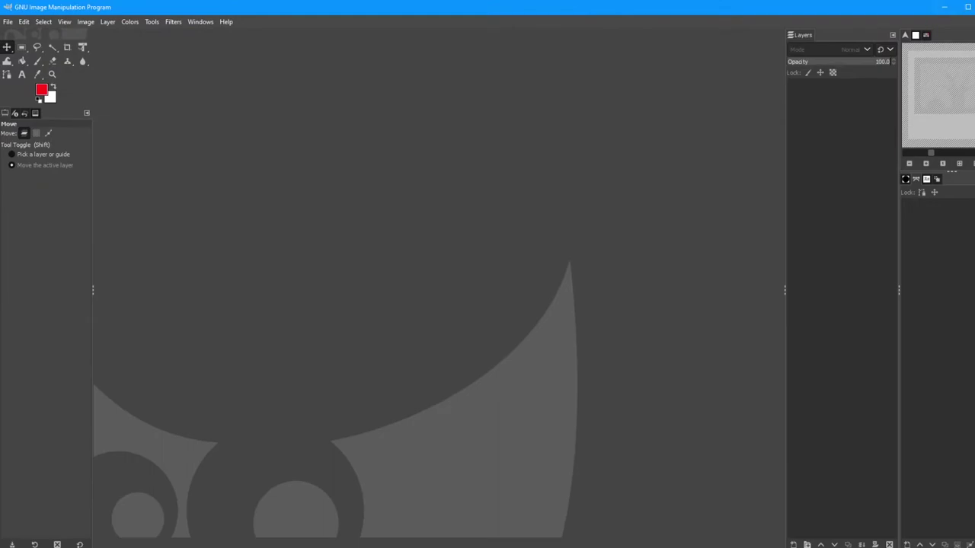
Switch to GIMP and activate the Smudge tool for the clawed hand in sabino sabano.png.
click(969, 8)
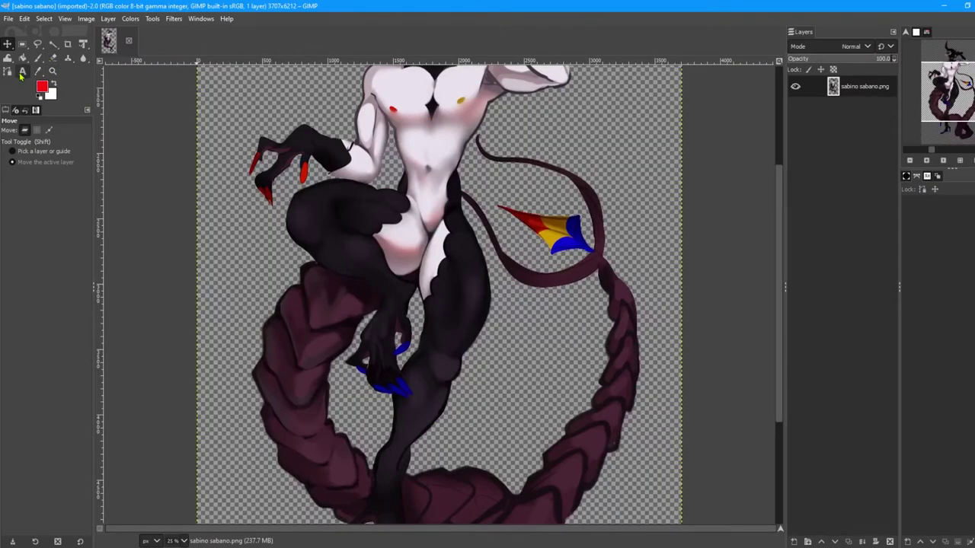
drag(87, 66, 123, 68)
scroll(254, 162, up, 5)
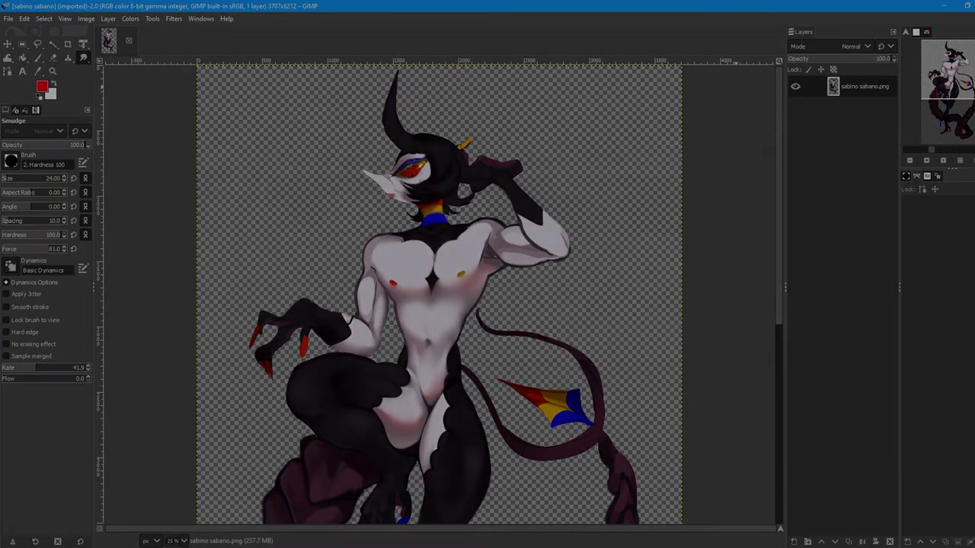
click(927, 161)
click(927, 162)
click(927, 162)
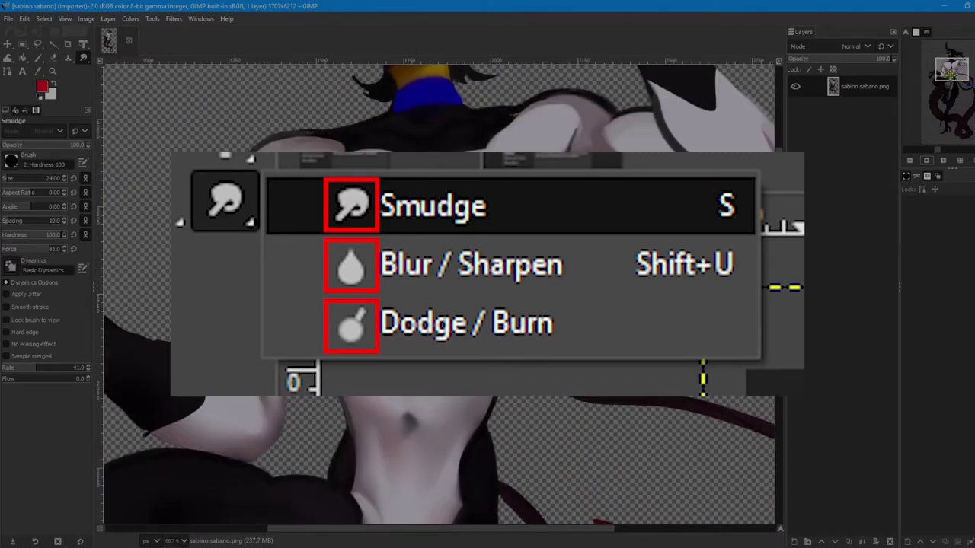
drag(950, 74, 898, 101)
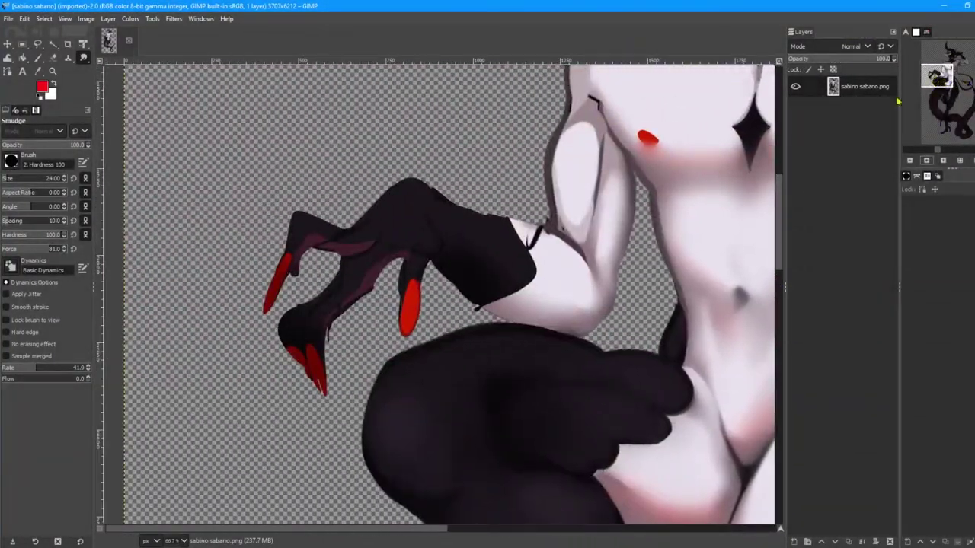
Choose the 2. Hardness 025 brush, set its size to 403, and try smudging the lower red claws.
click(12, 162)
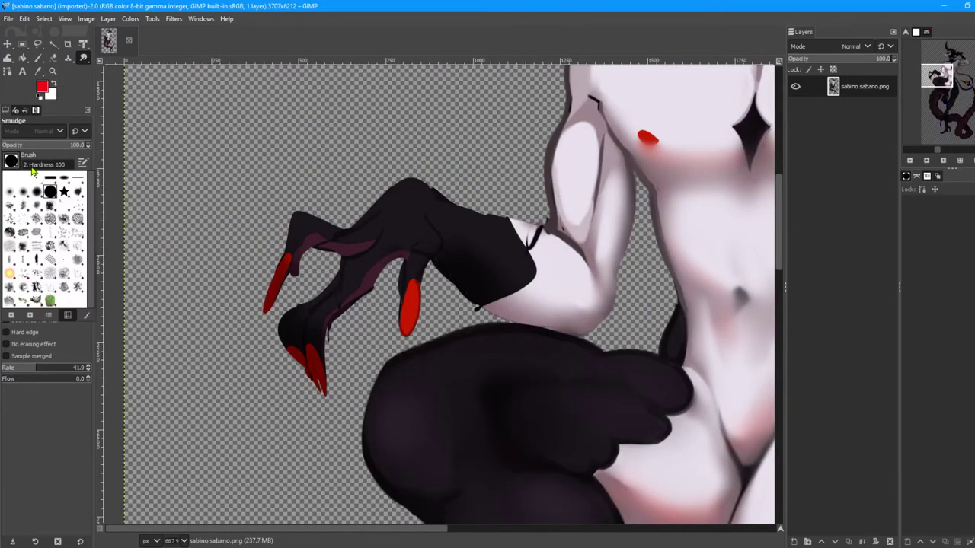
click(16, 195)
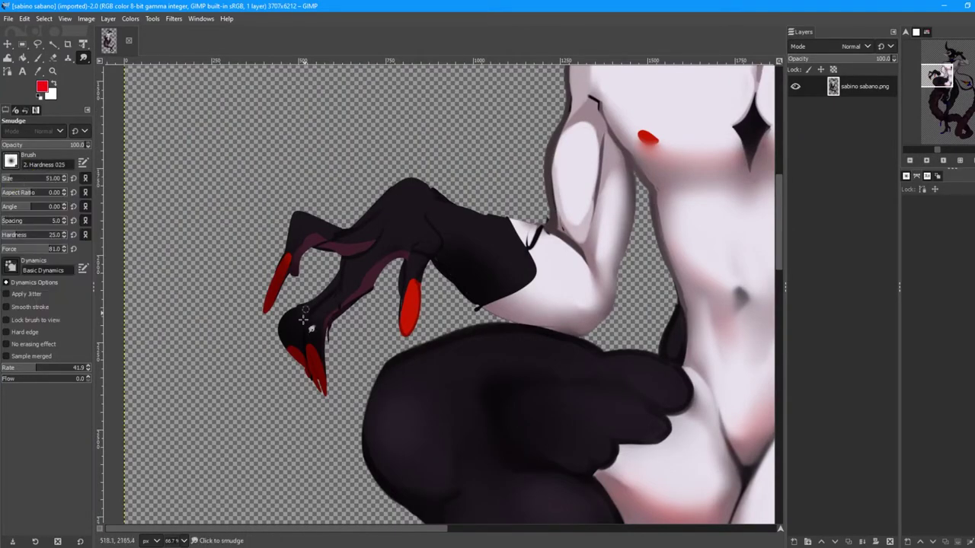
click(35, 180)
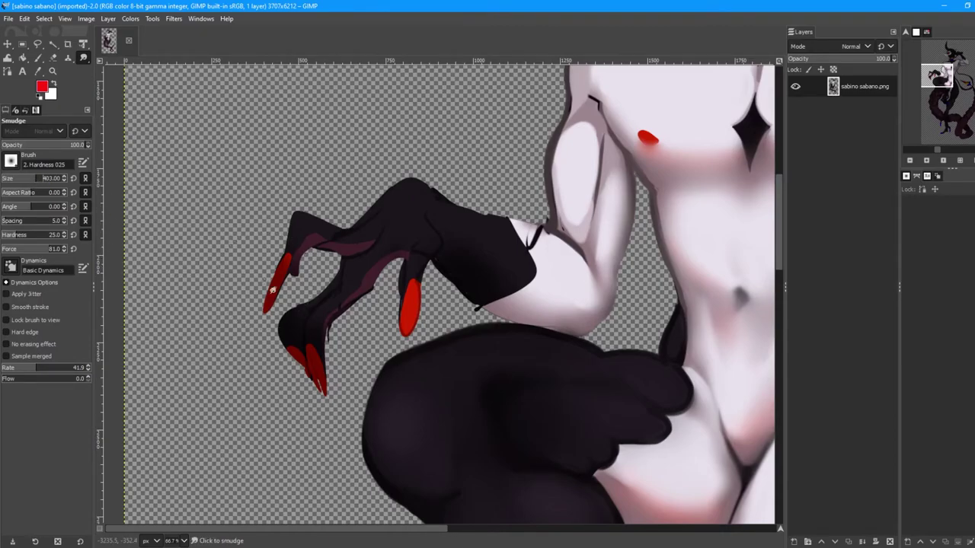
mouse_move(314, 346)
mouse_down()
mouse_move(345, 345)
mouse_move(313, 374)
mouse_up()
key(ctrl+z)
key(ctrl+z)
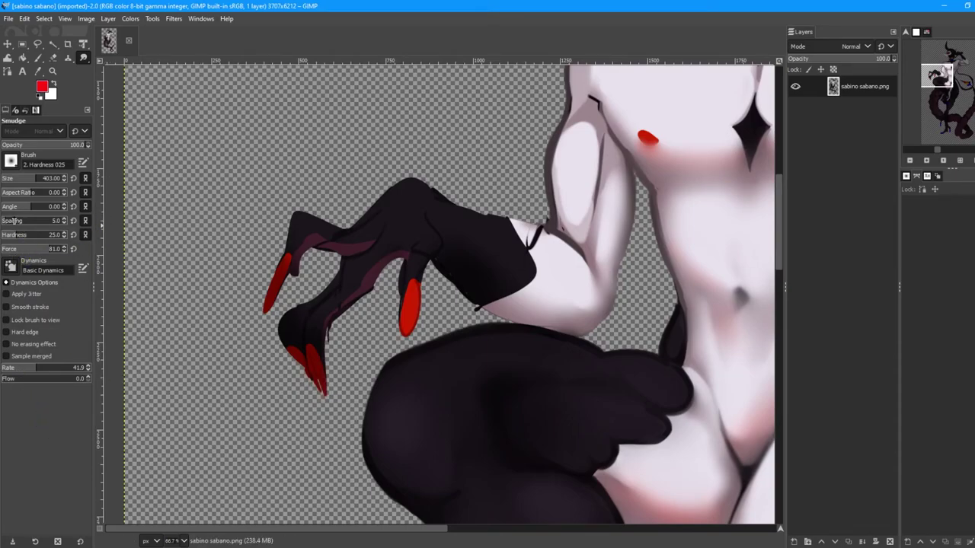
Set the Smudge brush spacing to 1 and its size to 674, testing a stroke on the lower red claws.
drag(13, 221, 4, 227)
drag(311, 347, 317, 373)
key(ctrl+z)
click(50, 178)
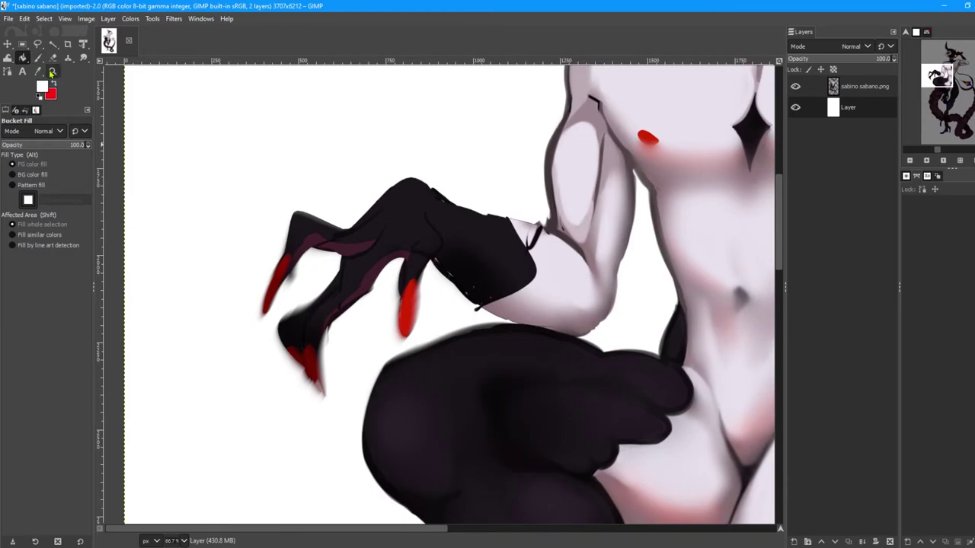
Reselect the Smudge tool and the sabino sabano.png layer, and try smudging the blue claws of the foot.
click(84, 58)
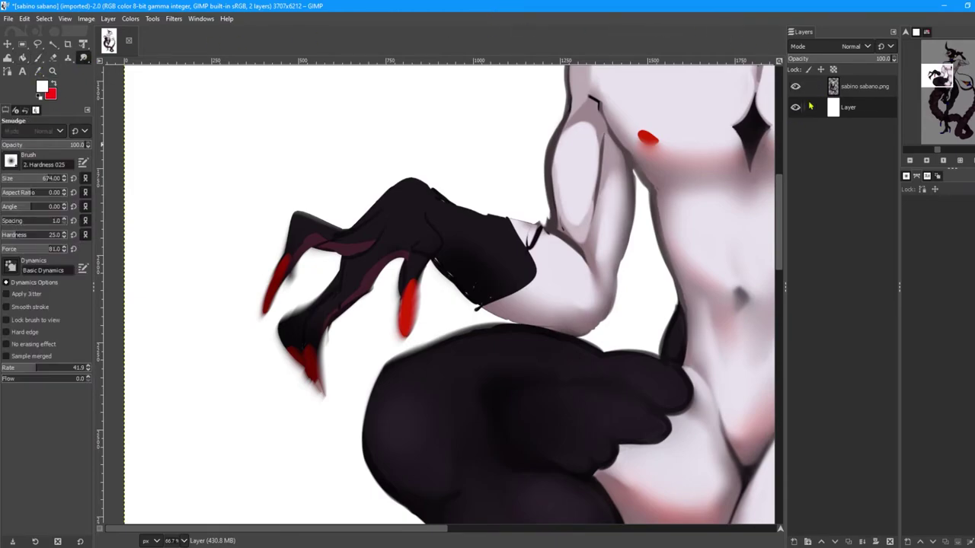
click(845, 86)
drag(943, 76, 958, 102)
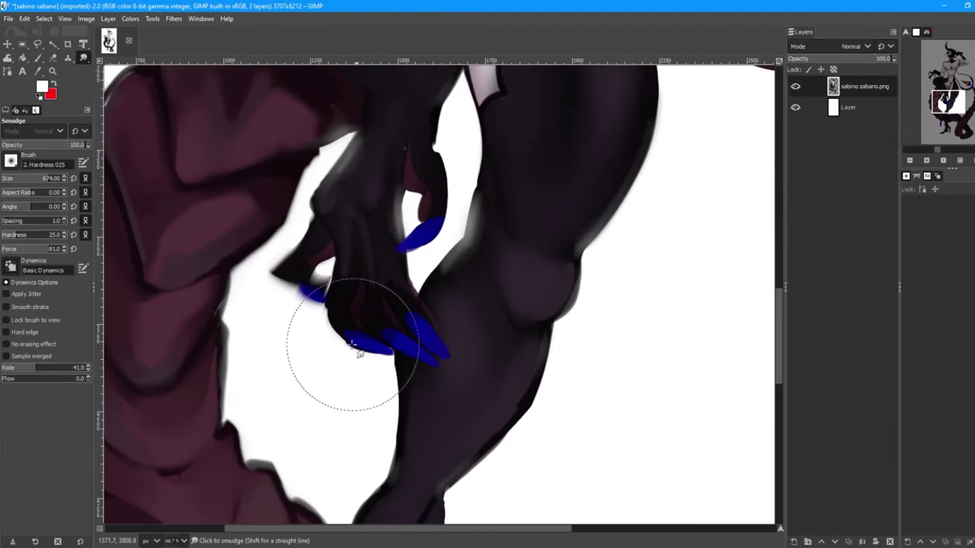
key(ctrl+z)
Smudge the lower edges of the red, yellow and blue tail tip with the 2. Hardness 025 brush.
drag(948, 102, 961, 81)
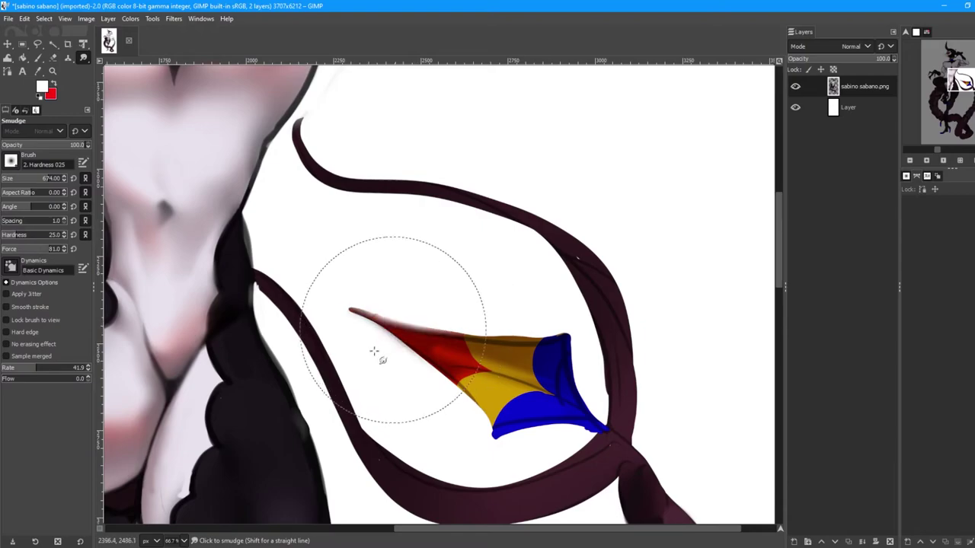
drag(366, 320, 522, 365)
key(ctrl+z)
drag(504, 423, 477, 450)
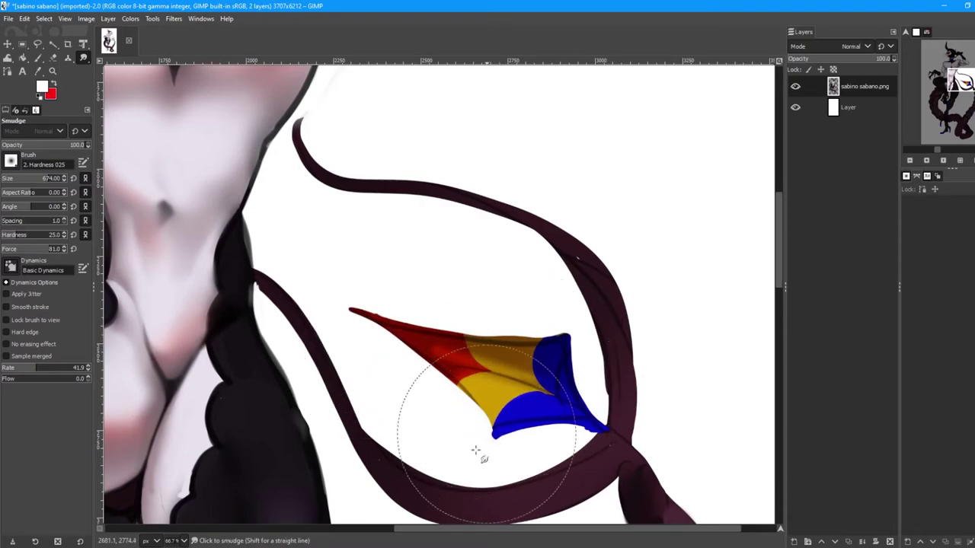
drag(482, 402, 444, 409)
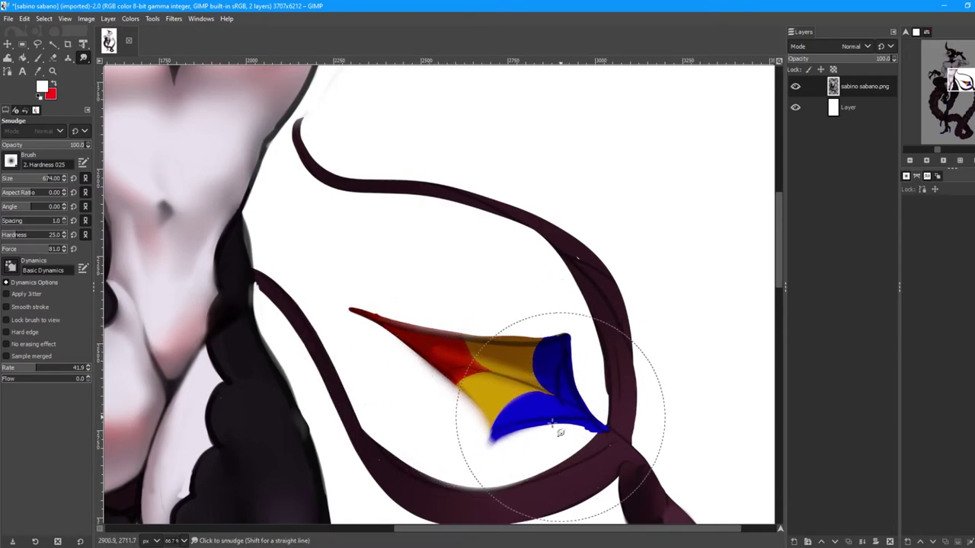
drag(555, 421, 534, 446)
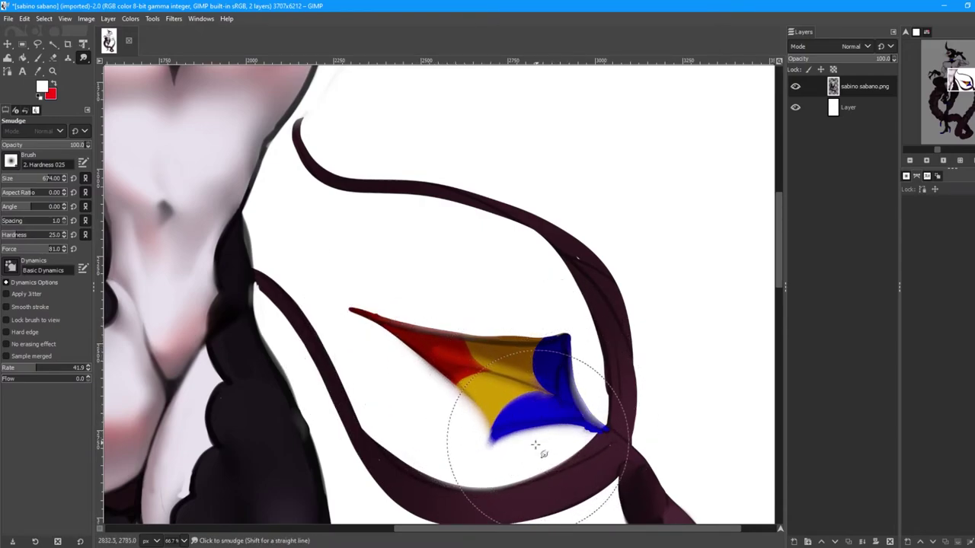
Open the Circular Motion Blur filter for the sabino sabano.png layer.
click(909, 162)
drag(939, 64, 936, 57)
click(174, 20)
click(176, 19)
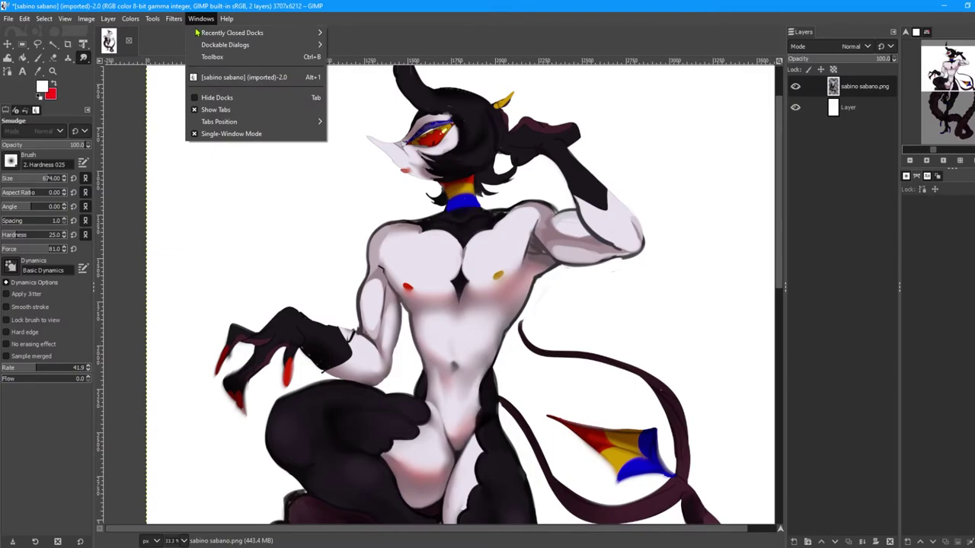
mouse_move(259, 77)
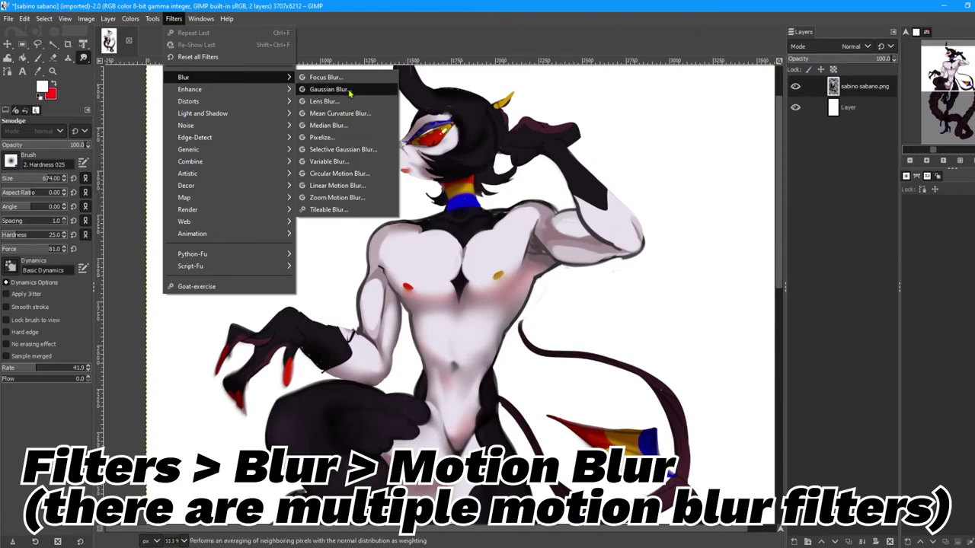
click(364, 174)
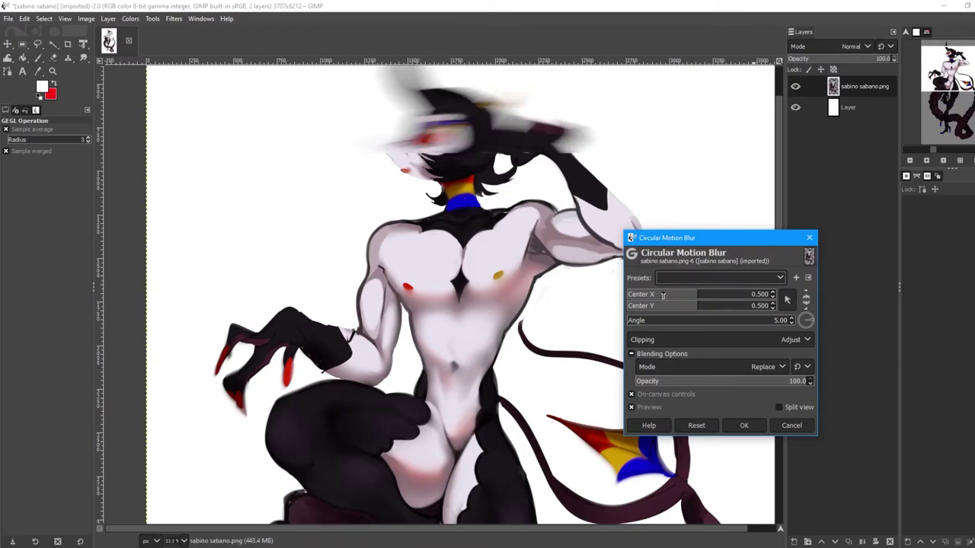
Move the circular blur's centre to X 0.022 and Y 0.015.
scroll(491, 300, down, 3)
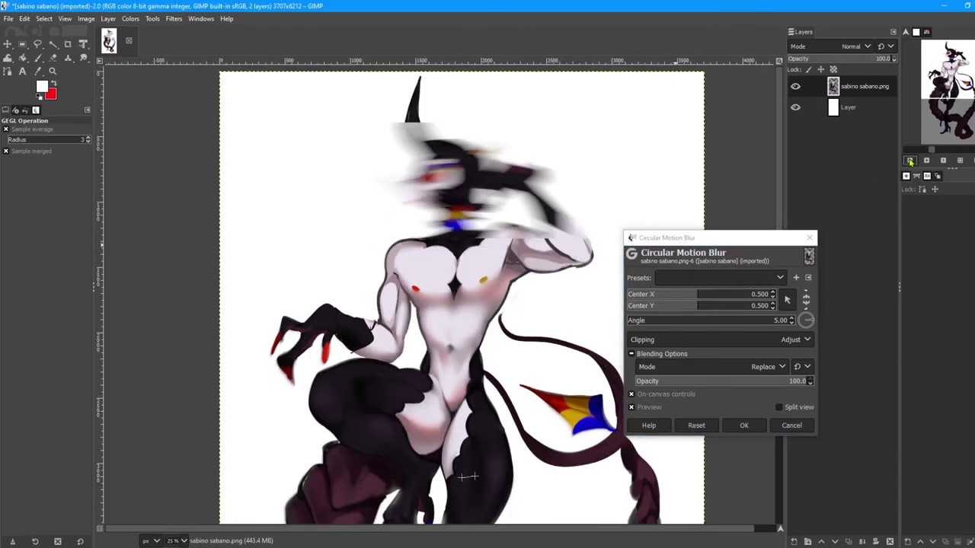
drag(962, 99, 971, 80)
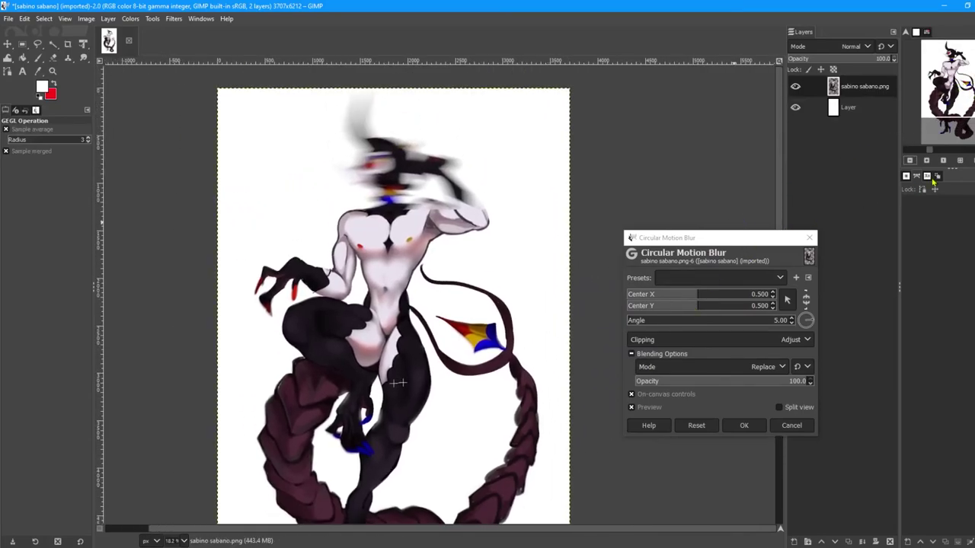
key(plus)
key(plus)
click(658, 298)
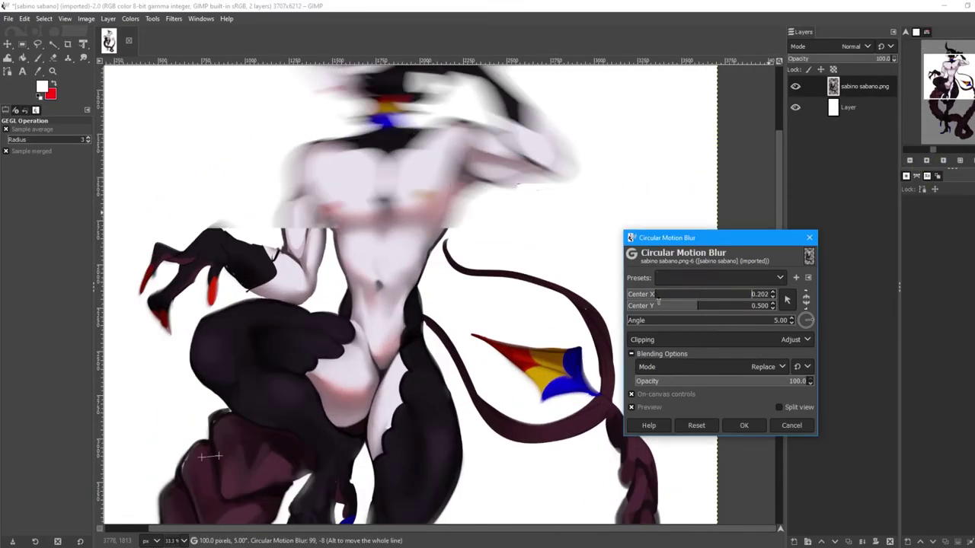
drag(658, 299, 630, 297)
click(629, 306)
Reduce the Circular Motion Blur angle to 1.00 while checking the preview around the head.
mouse_move(955, 76)
mouse_down()
mouse_move(962, 52)
mouse_move(955, 57)
mouse_up()
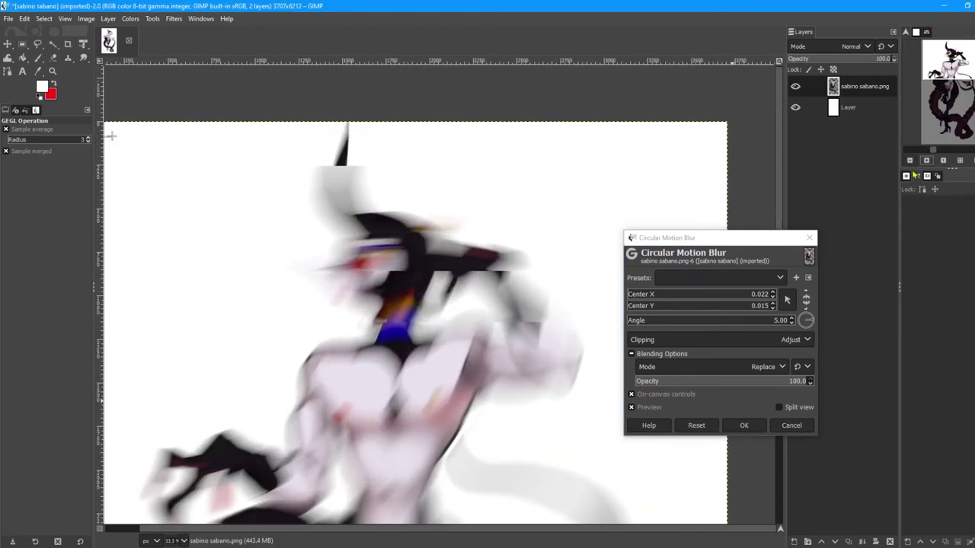
click(926, 161)
click(926, 161)
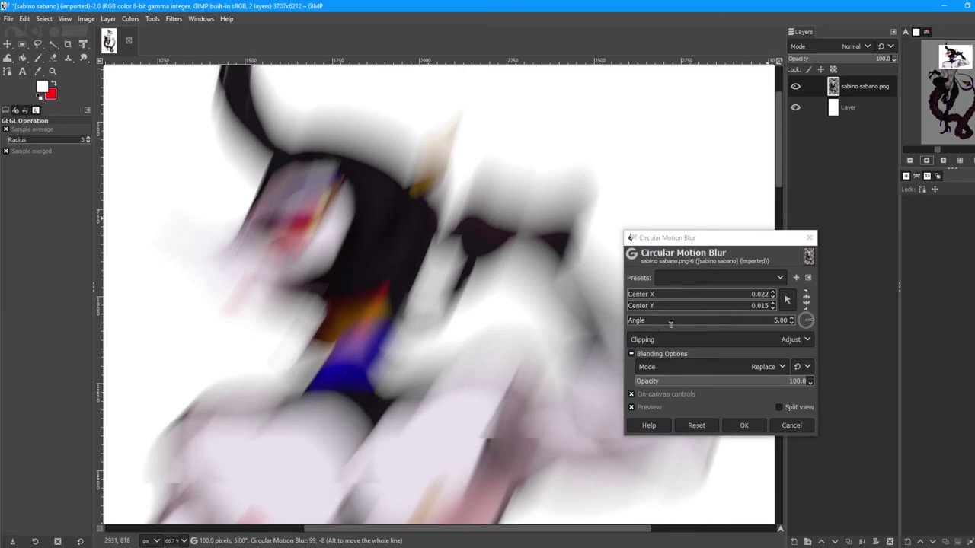
click(792, 323)
click(792, 323)
click(792, 322)
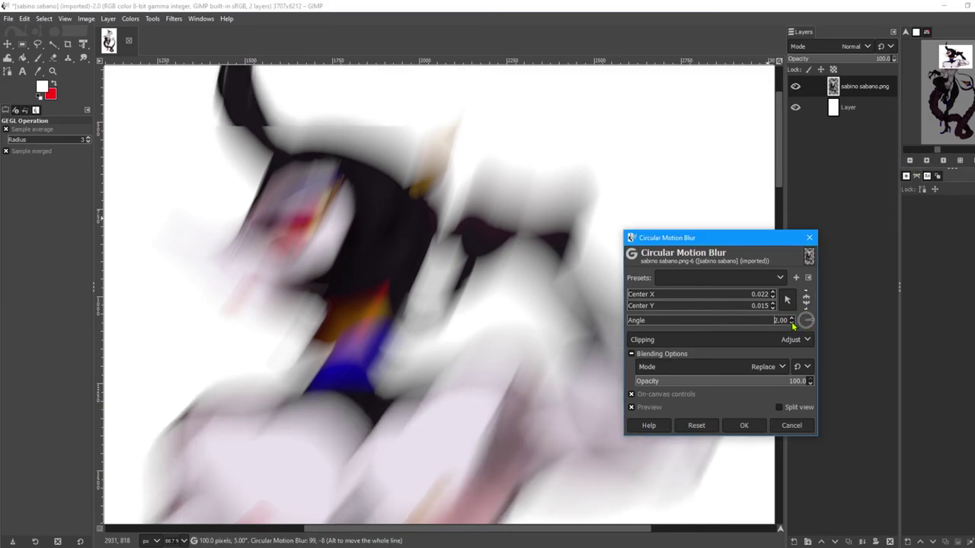
click(792, 323)
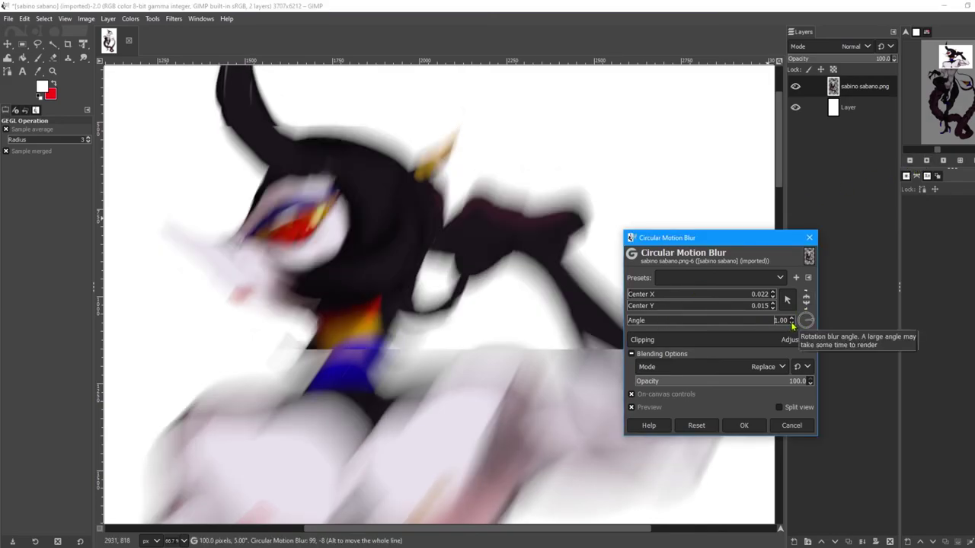
Examine the circular blur preview across the figure's body, legs and tail.
click(909, 163)
click(909, 162)
click(908, 163)
click(908, 162)
drag(972, 69, 940, 89)
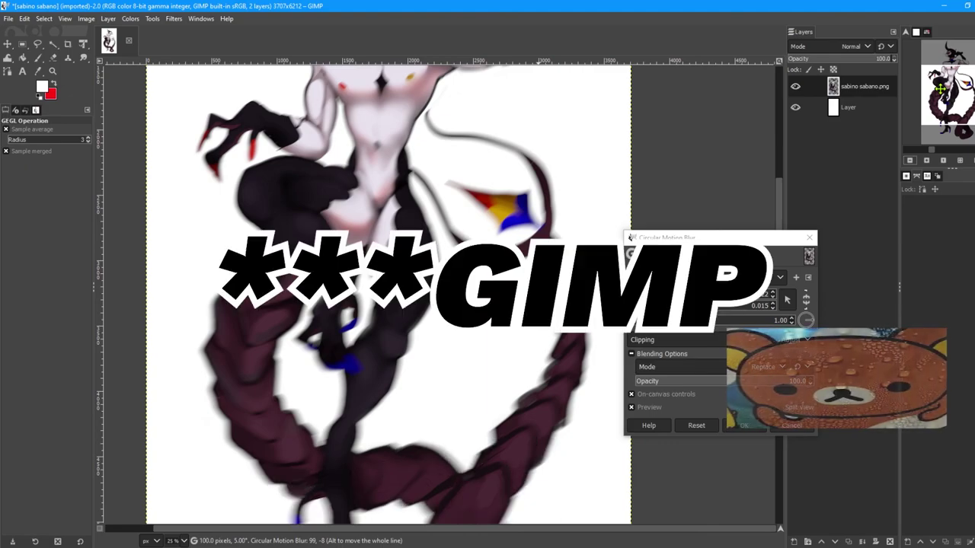
click(969, 67)
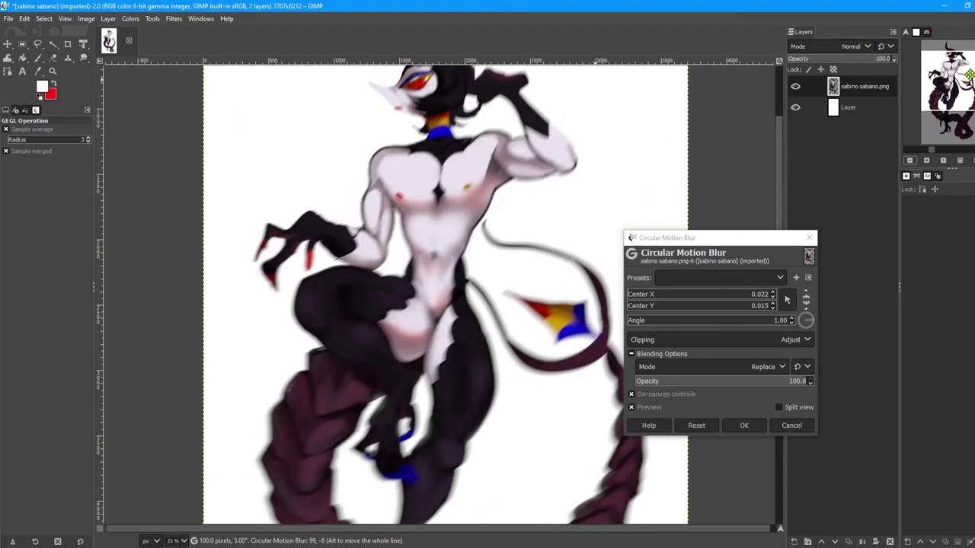